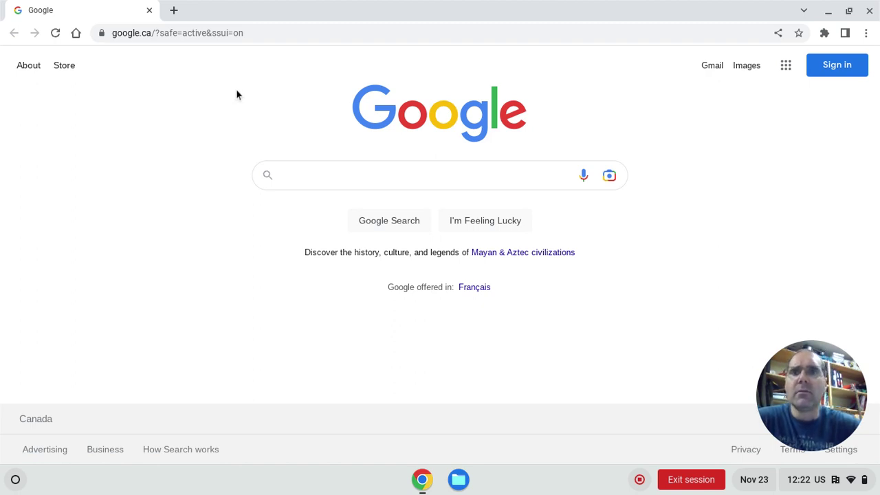
# Step: Load edu.sketchup.com in Chrome to reach the SketchUp for Schools sign-in prompt
pyautogui.click(281, 35)
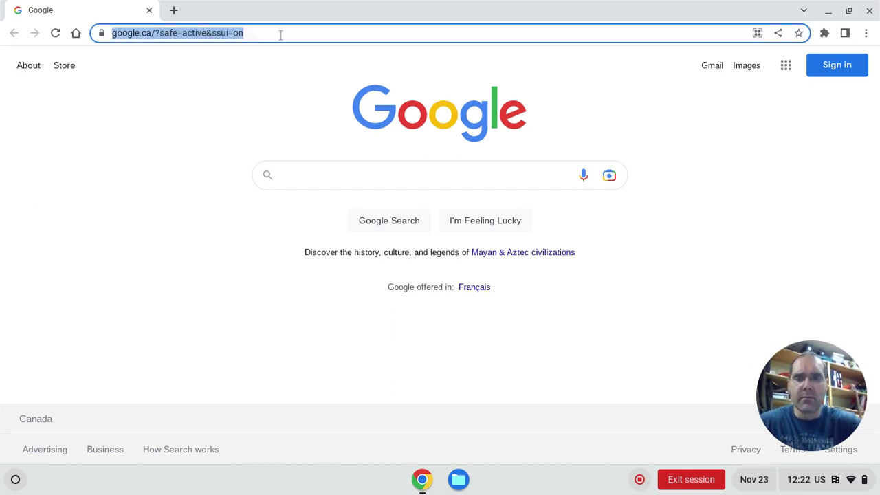
pyautogui.write('edu')
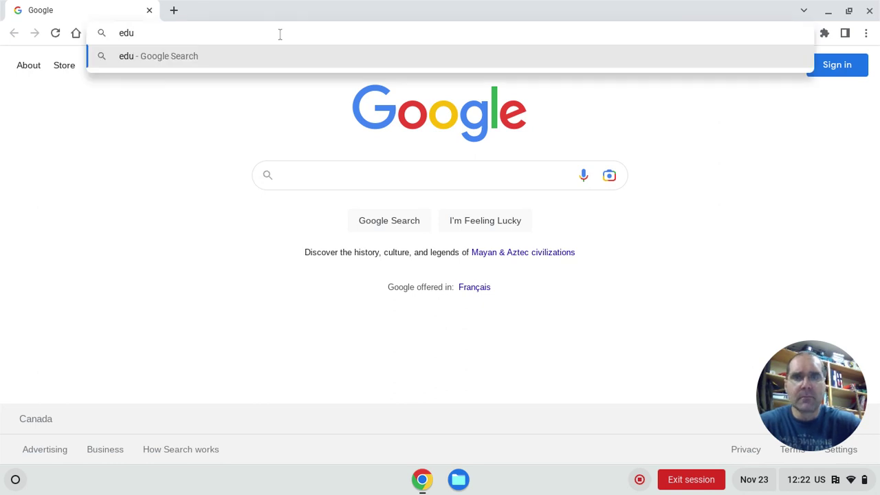
pyautogui.write('.s')
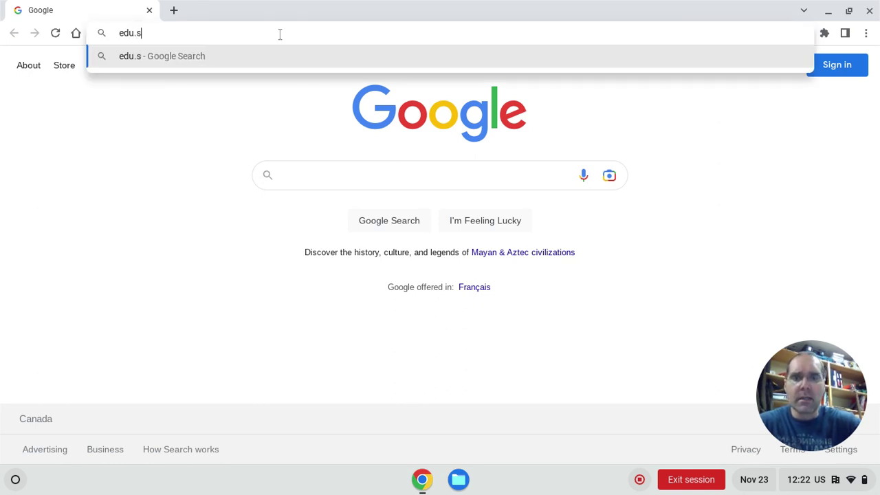
pyautogui.write('ketchup')
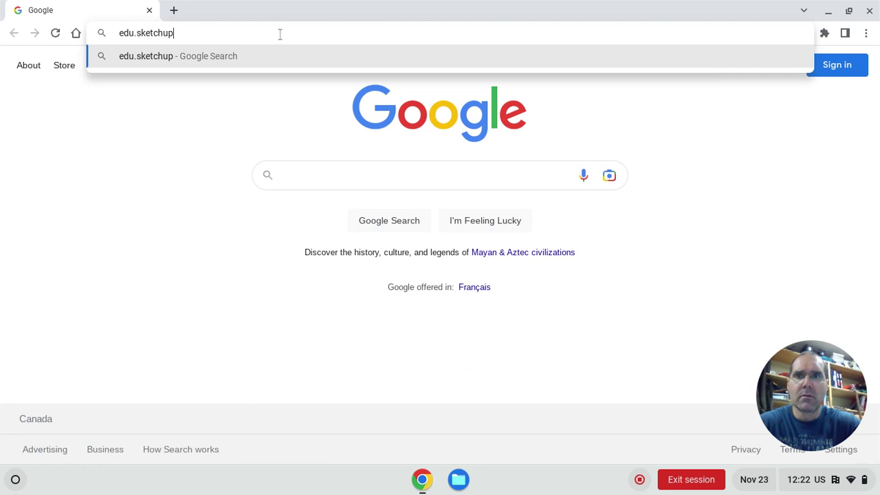
pyautogui.write('.com')
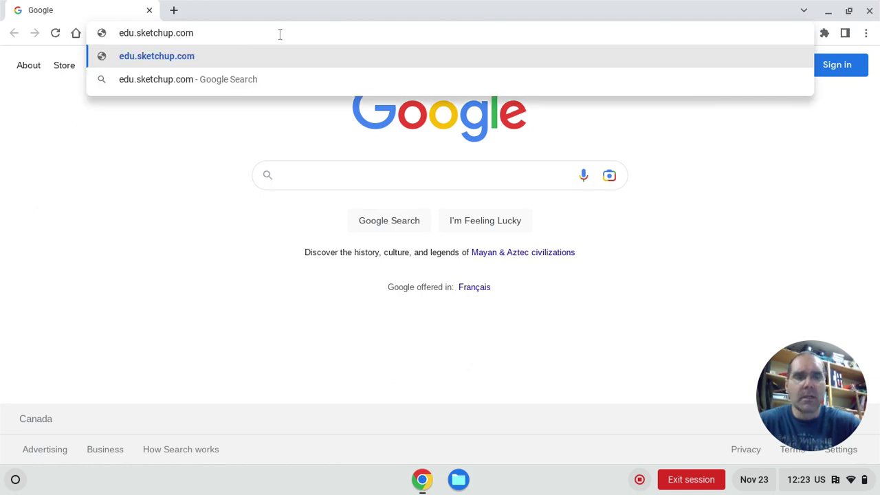
pyautogui.press('Return')
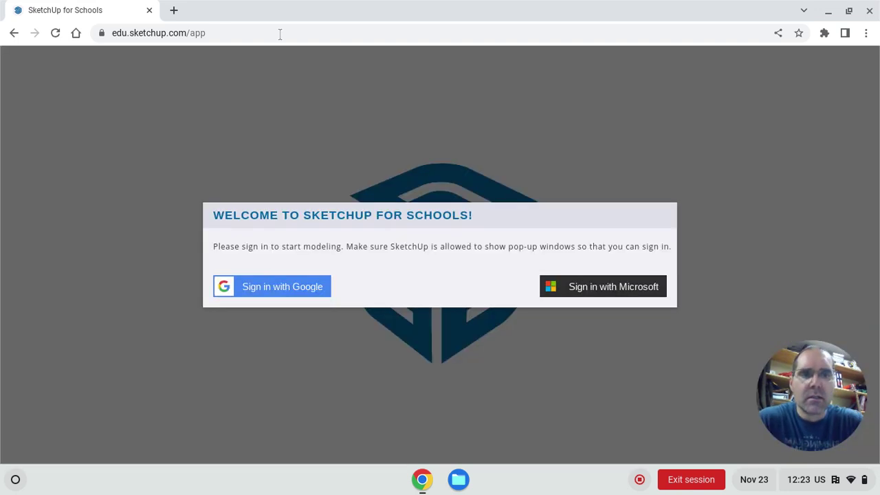
# Step: Sign in with Google using the account's e-mail address and password
pyautogui.click(263, 286)
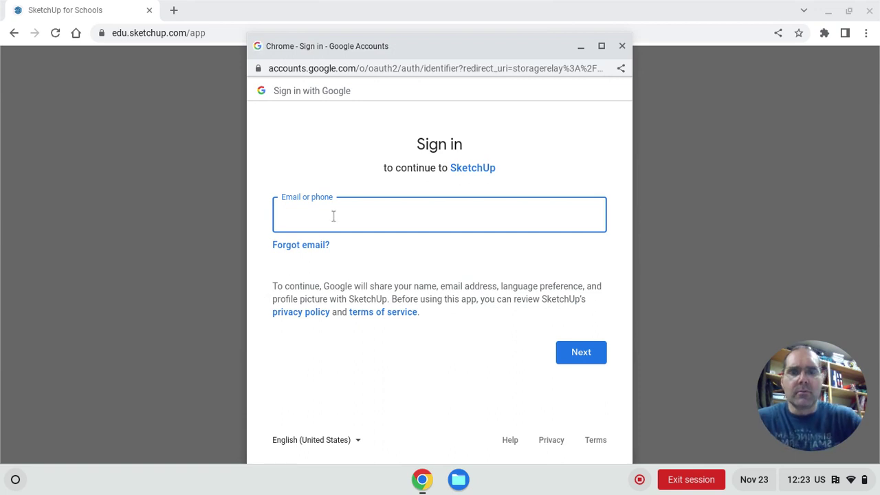
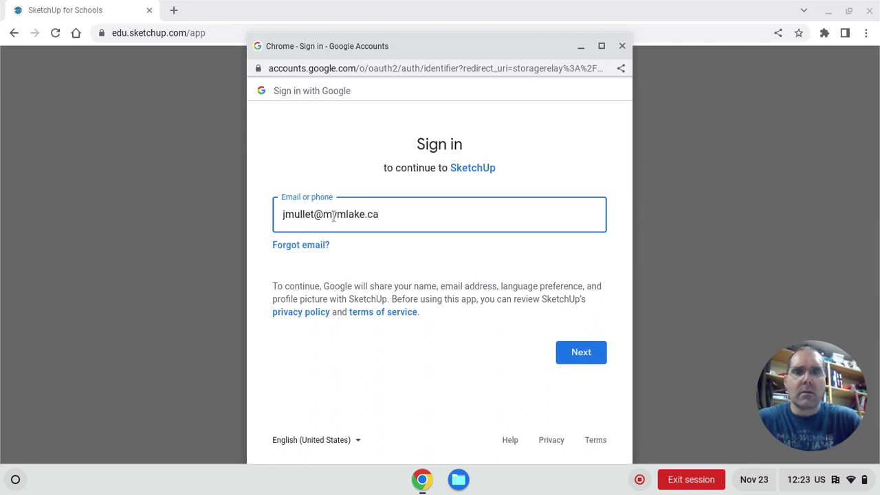
pyautogui.press('Return')
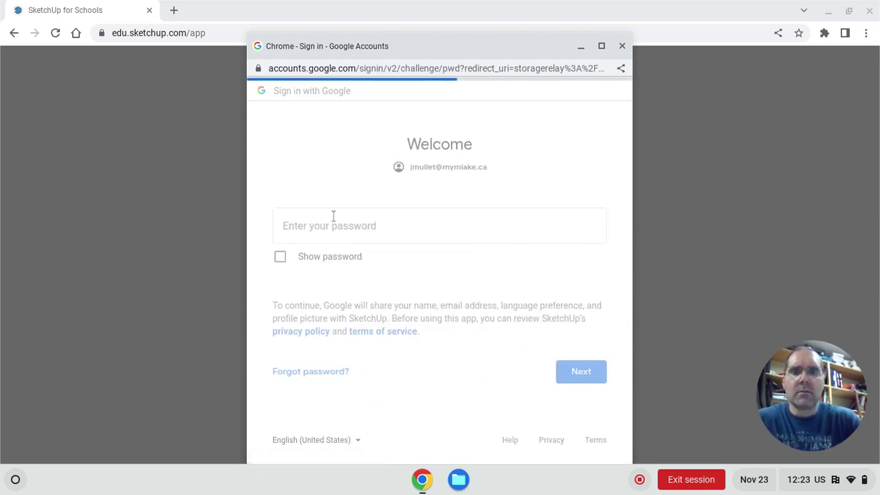
pyautogui.write('••••••••')
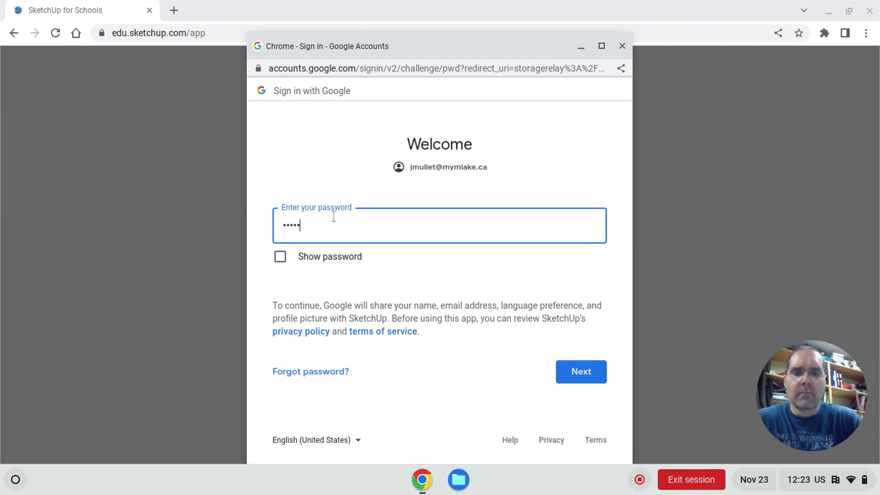
pyautogui.write('••••••••')
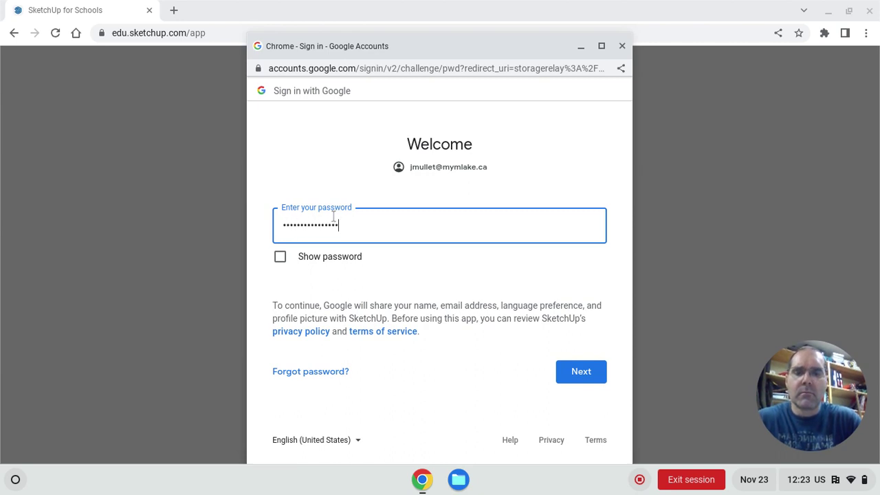
pyautogui.write('•••••••')
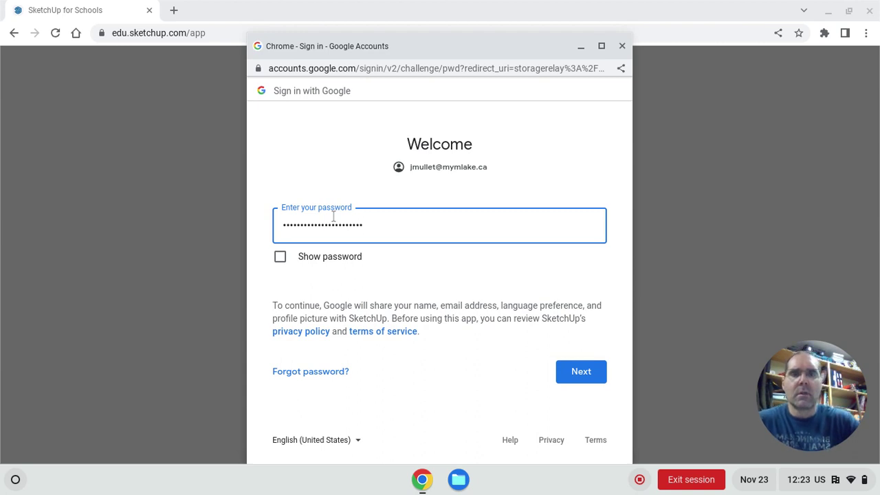
pyautogui.click(580, 372)
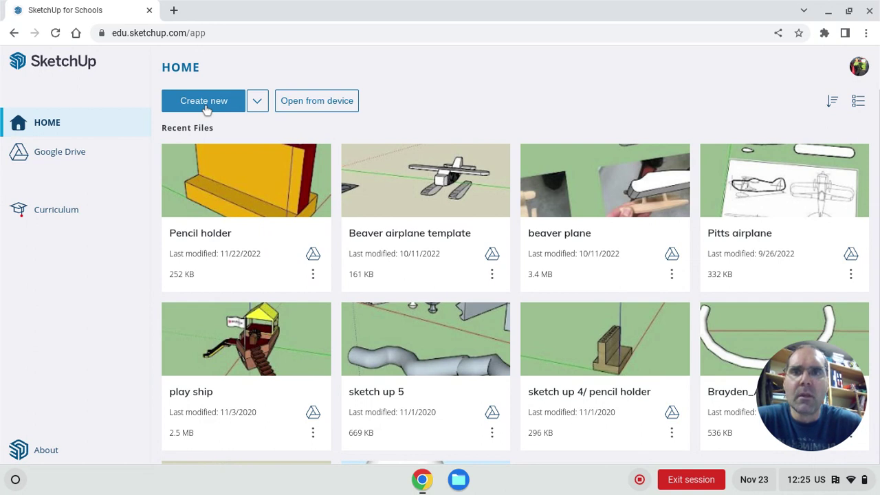
# Step: Create a new blank model from the home page
pyautogui.click(204, 103)
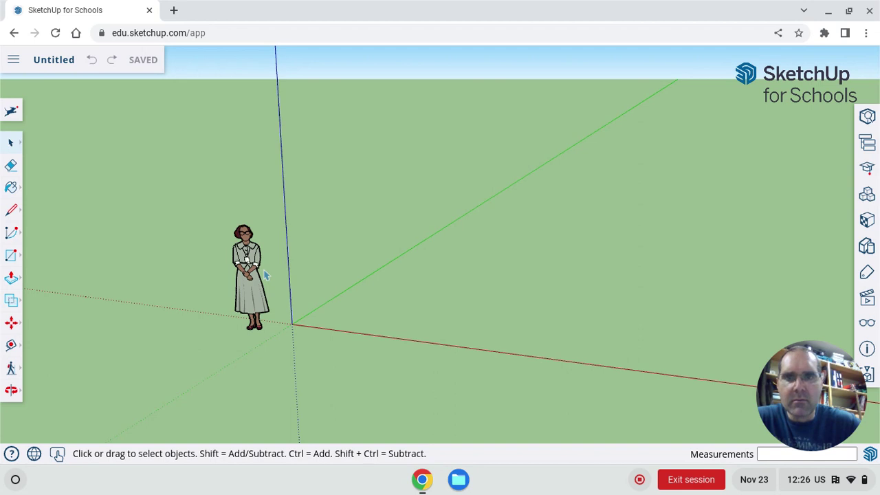
pyautogui.scroll(5, 265, 275)
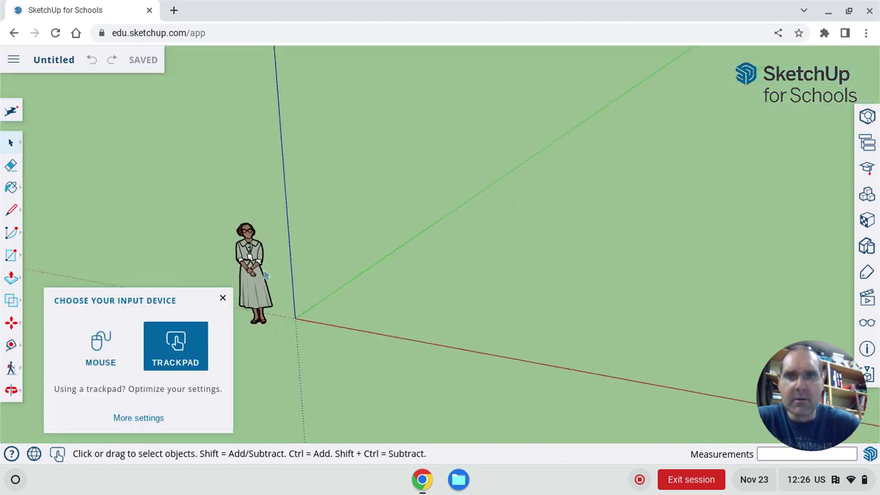
pyautogui.scroll(-5, 264, 275)
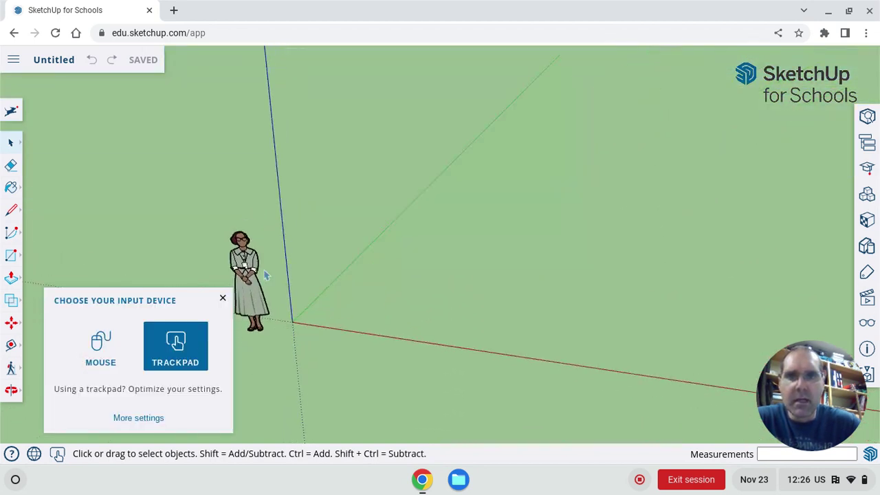
pyautogui.scroll(-5, 264, 275)
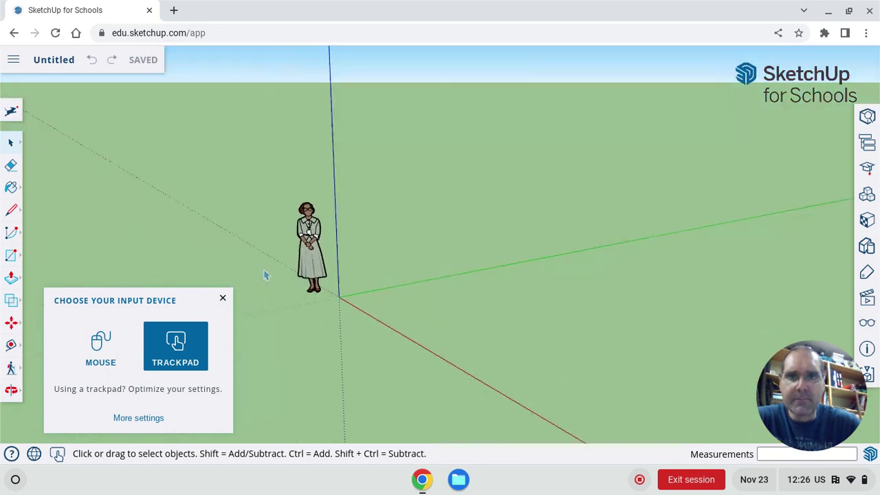
pyautogui.hscroll(-10, 265, 275)
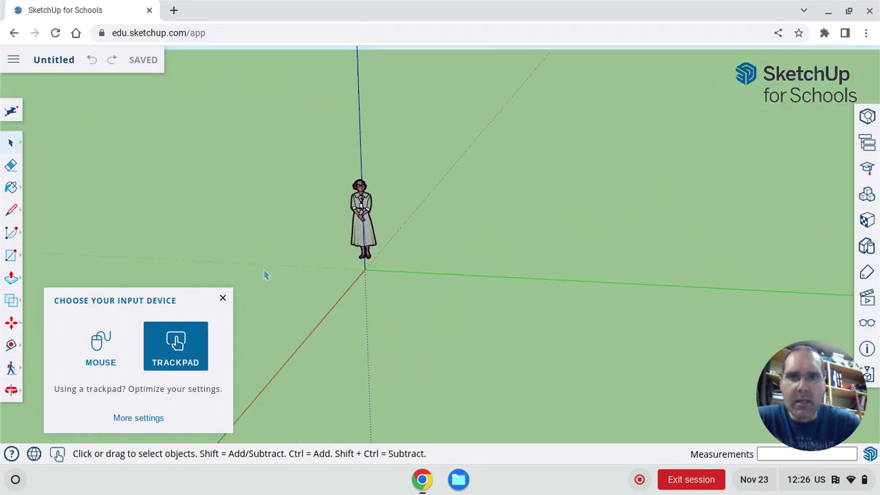
pyautogui.hscroll(-10, 264, 275)
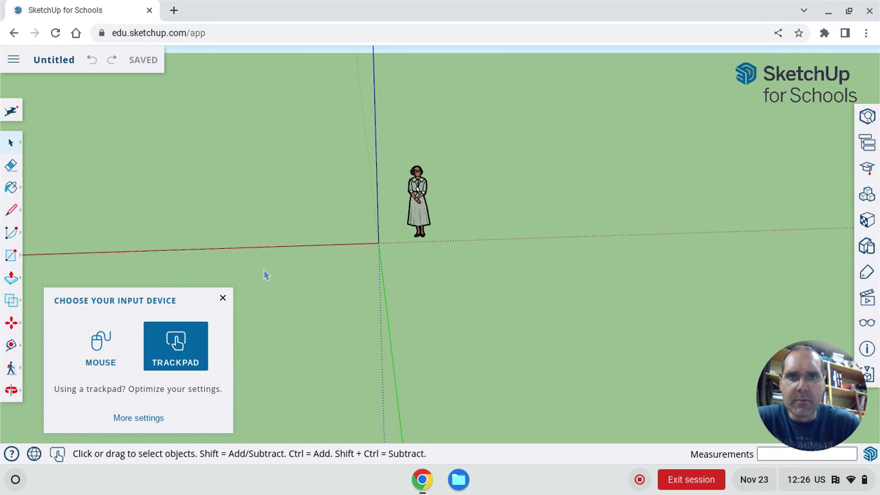
pyautogui.hscroll(-10, 265, 275)
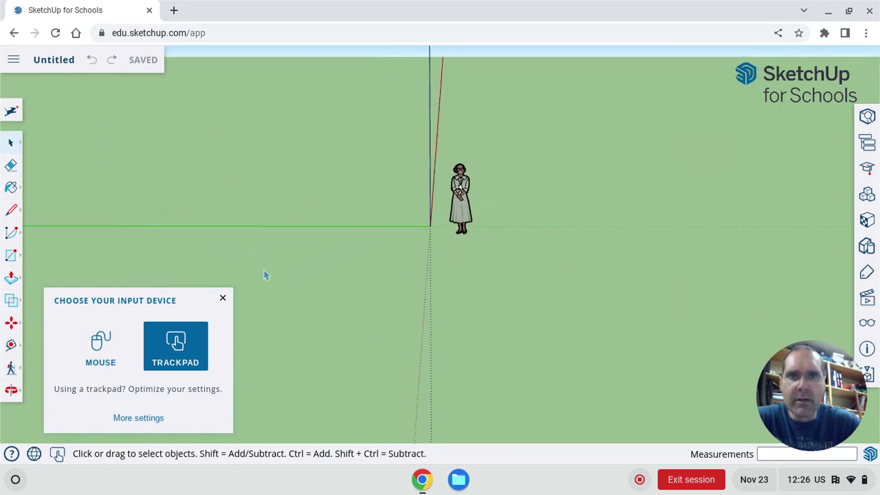
pyautogui.hscroll(-10, 265, 275)
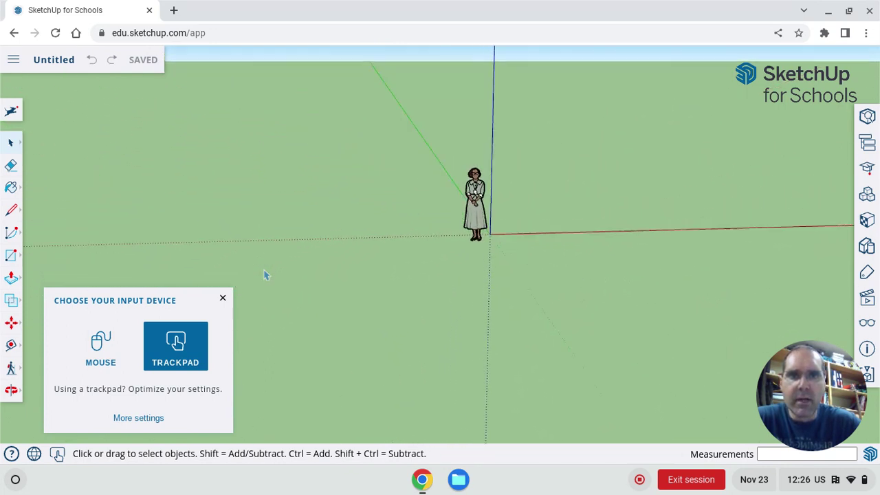
pyautogui.hscroll(-10, 265, 275)
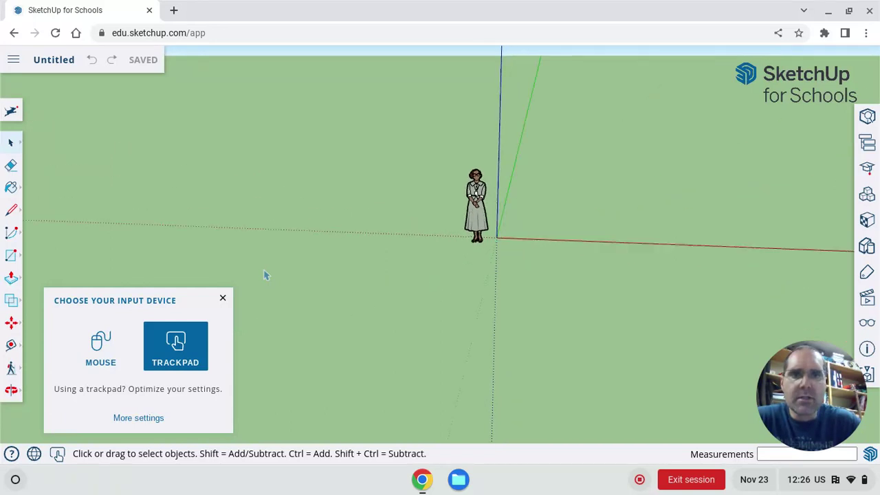
pyautogui.scroll(10, 265, 275)
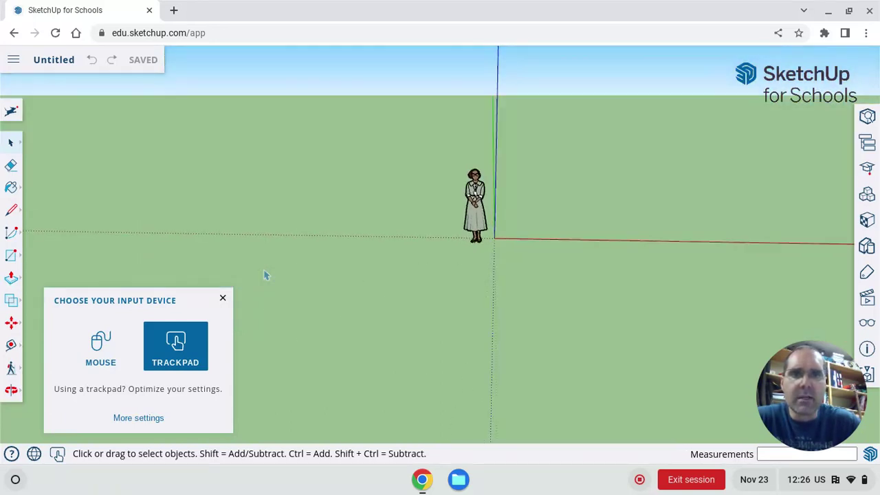
pyautogui.hscroll(-5, 265, 275)
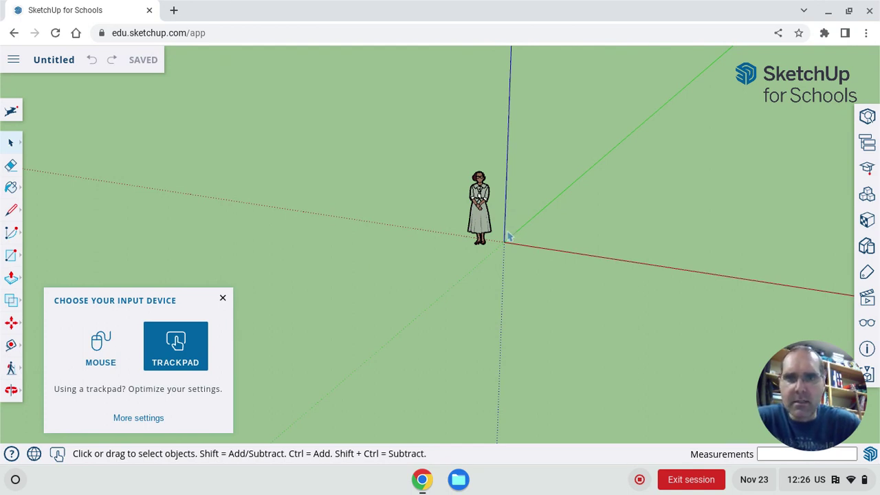
pyautogui.scroll(3, 509, 236)
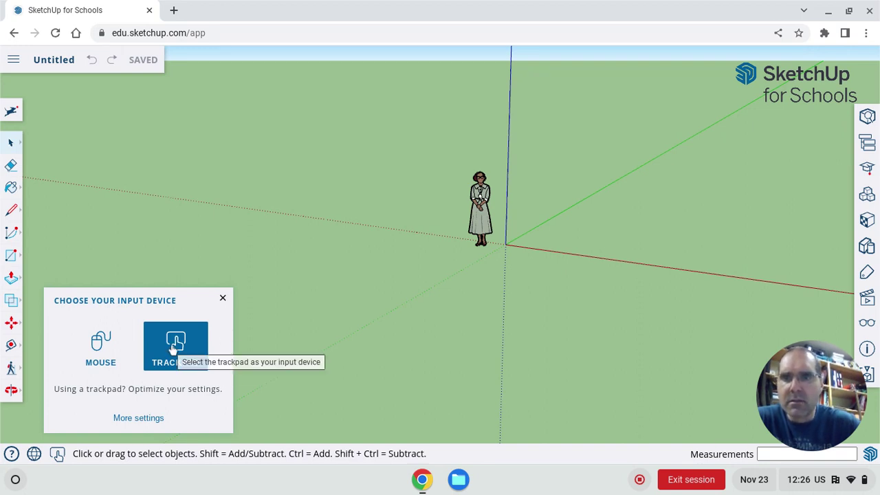
pyautogui.click(223, 298)
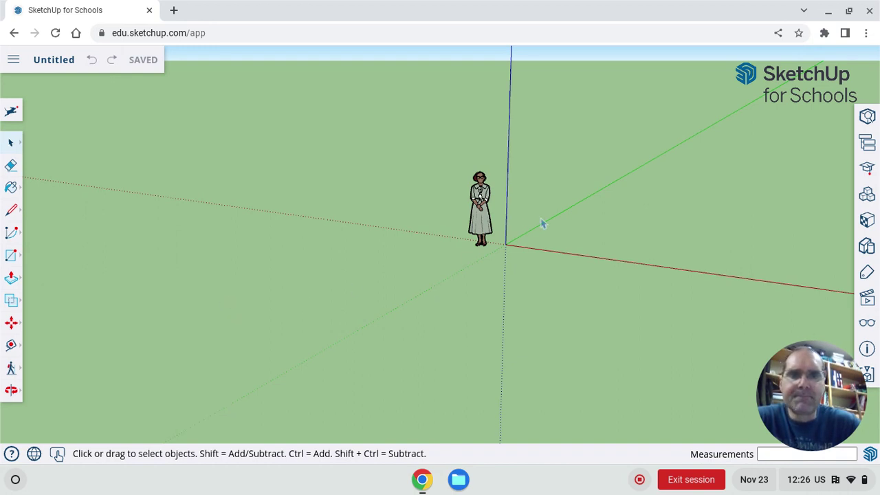
pyautogui.scroll(5, 493, 234)
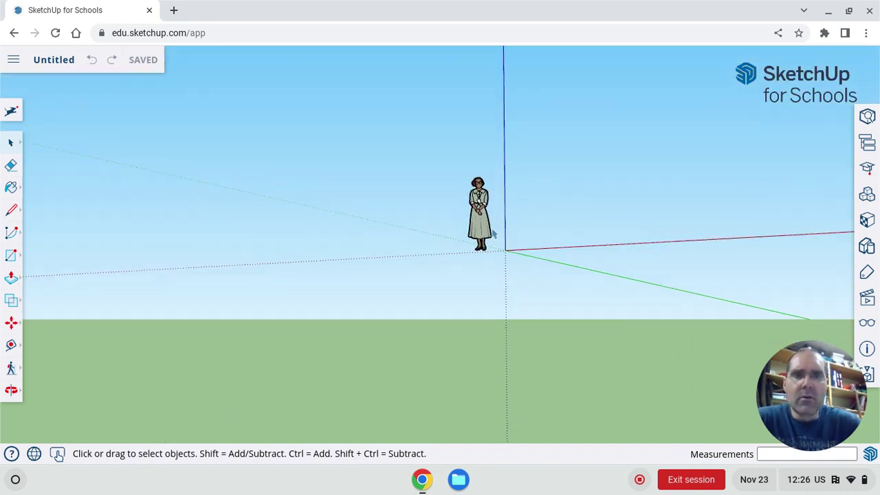
pyautogui.scroll(-5, 493, 234)
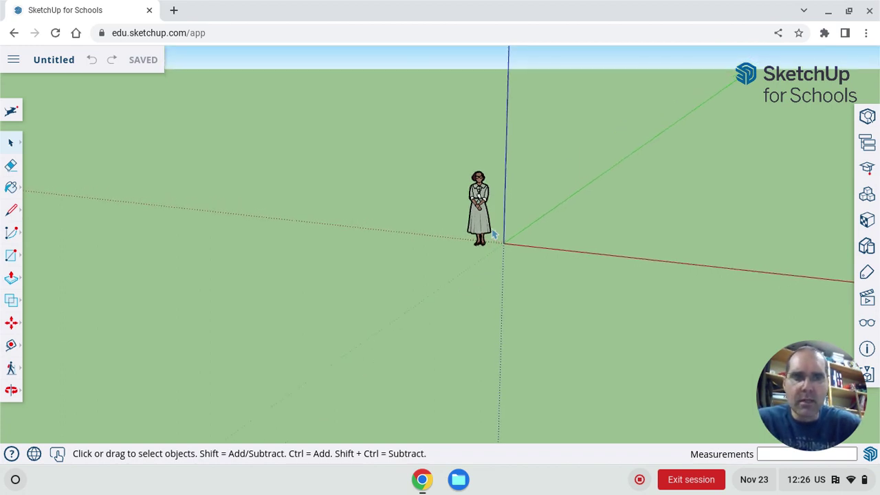
pyautogui.scroll(2, 493, 233)
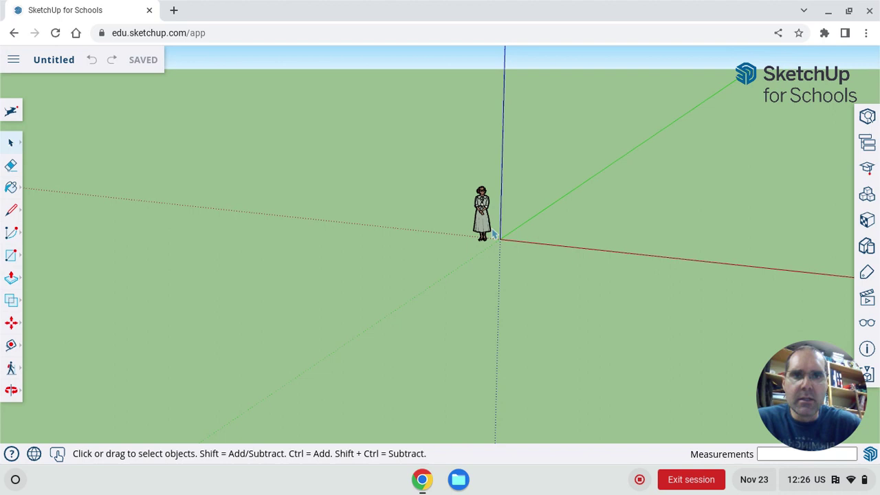
pyautogui.scroll(3, 493, 234)
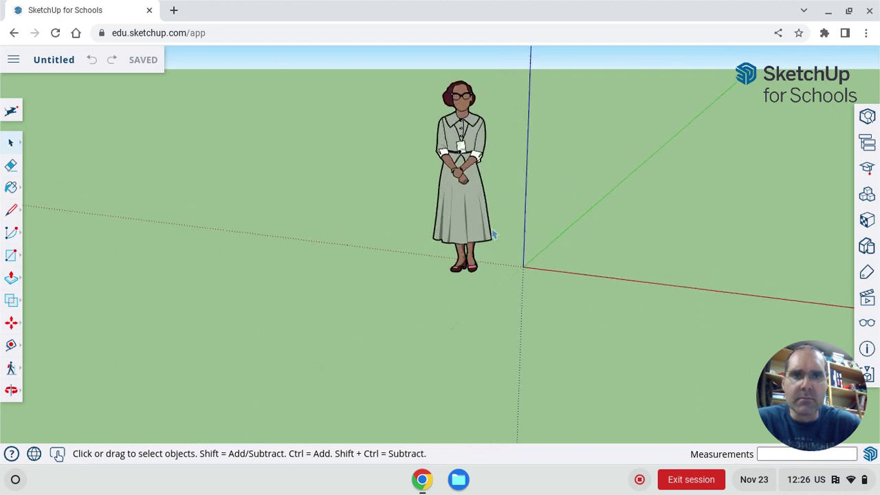
pyautogui.scroll(-4, 493, 234)
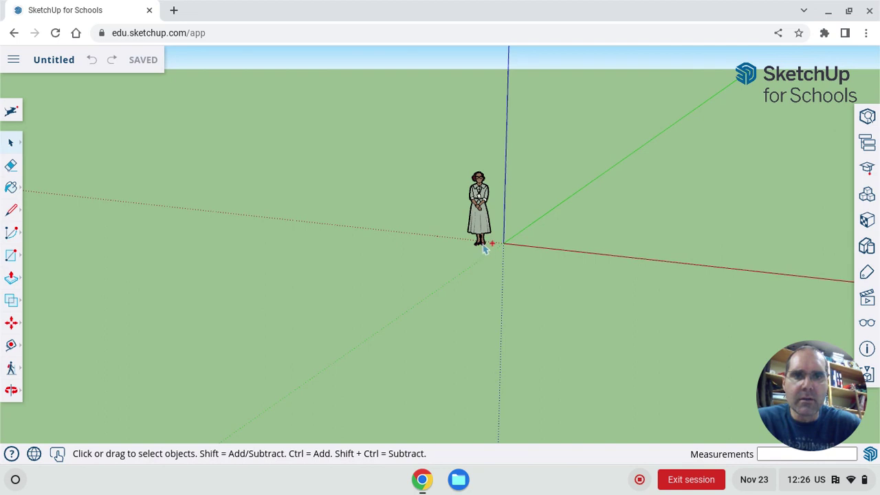
pyautogui.scroll(6, 484, 247)
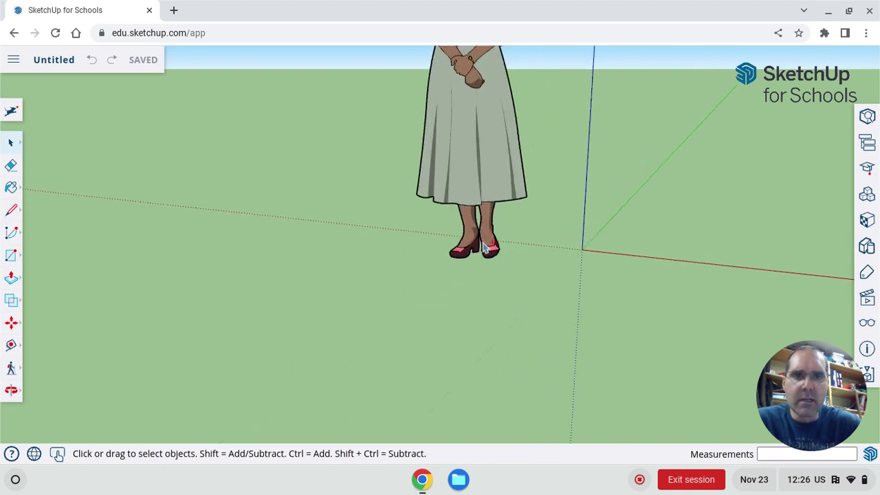
pyautogui.scroll(5, 484, 247)
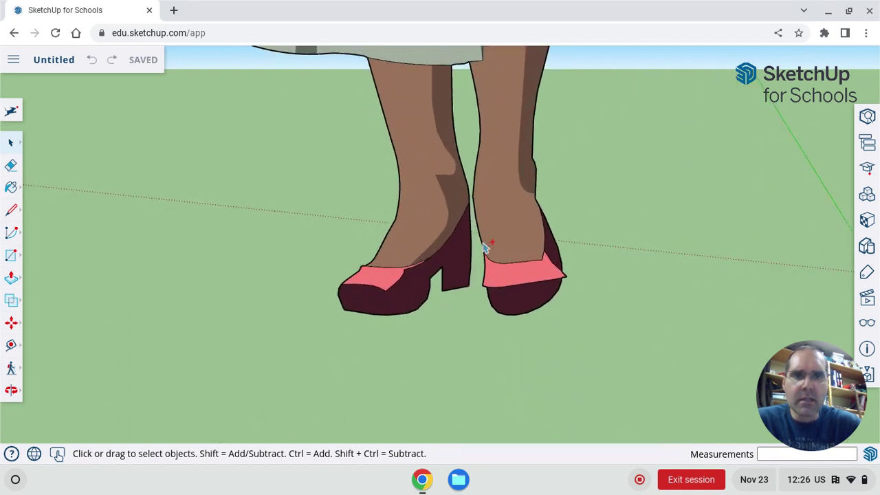
pyautogui.scroll(3, 484, 248)
pyautogui.scroll(-10, 484, 247)
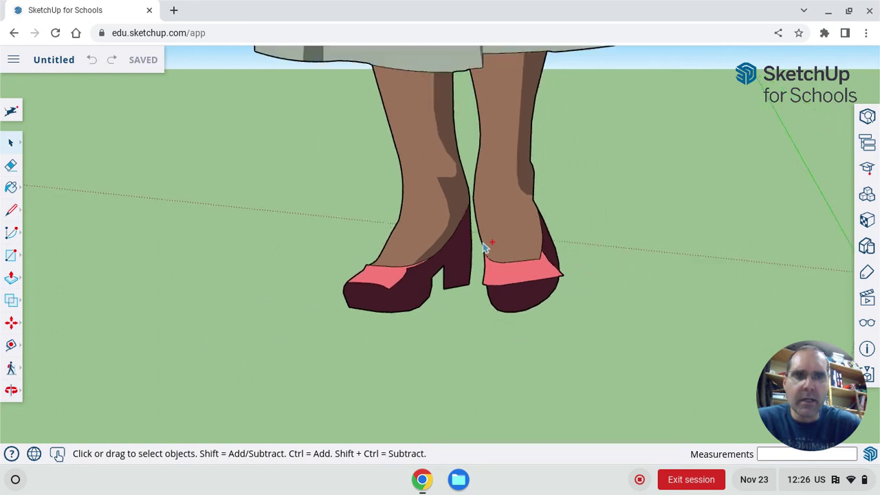
pyautogui.scroll(5, 484, 247)
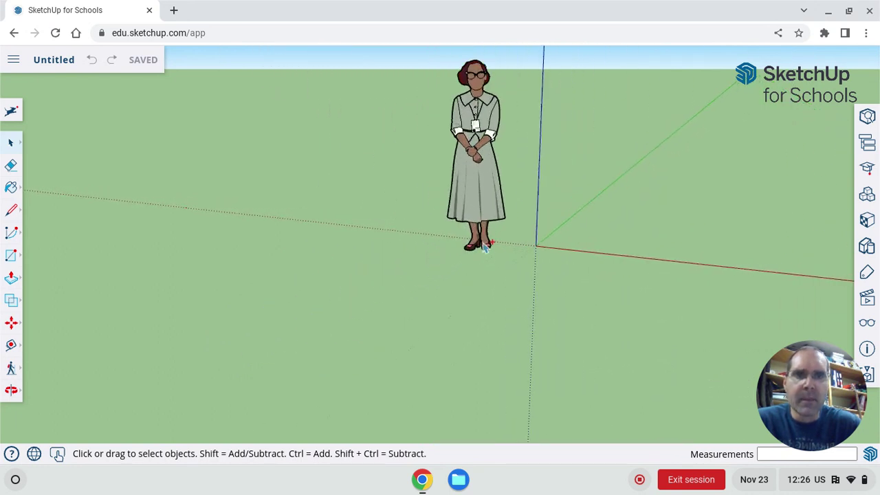
pyautogui.scroll(-3, 484, 247)
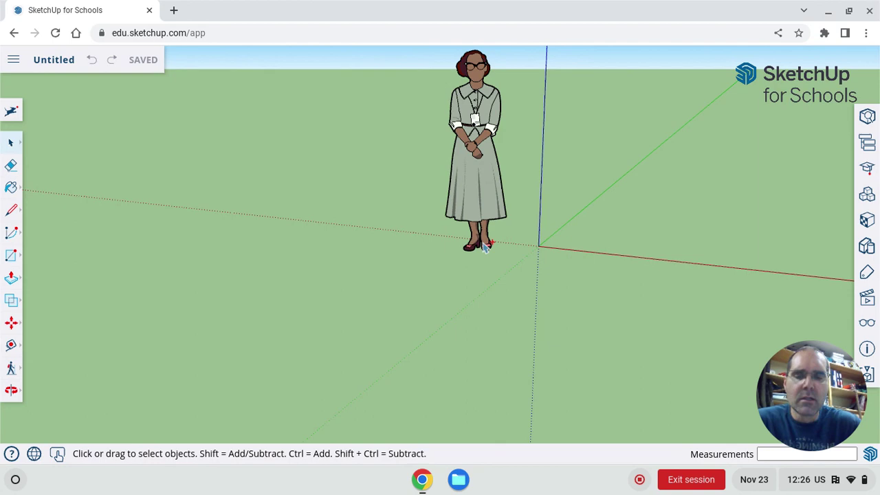
pyautogui.scroll(-2, 484, 248)
pyautogui.scroll(2, 484, 248)
pyautogui.scroll(-2, 484, 247)
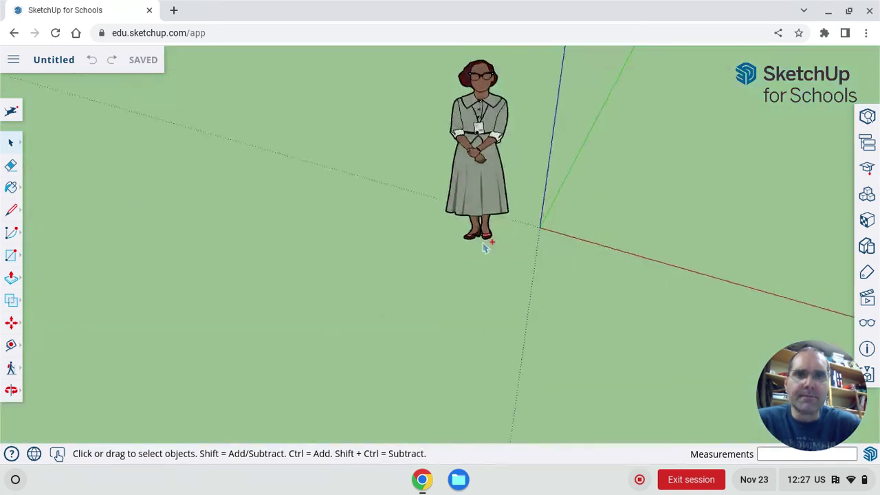
pyautogui.scroll(2, 484, 247)
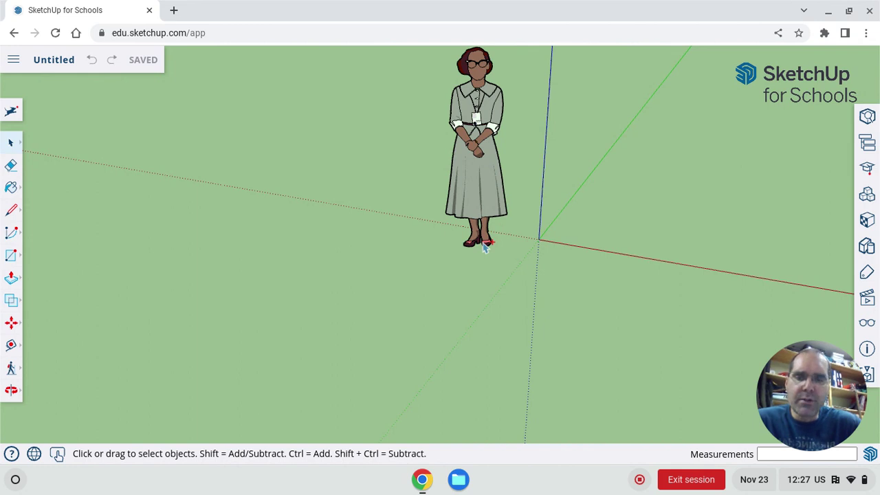
pyautogui.scroll(-3, 484, 247)
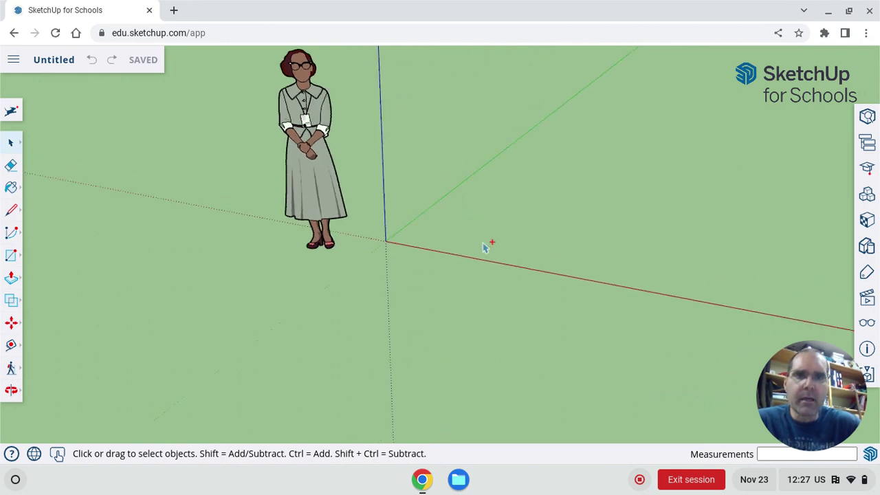
pyautogui.hscroll(5, 485, 247)
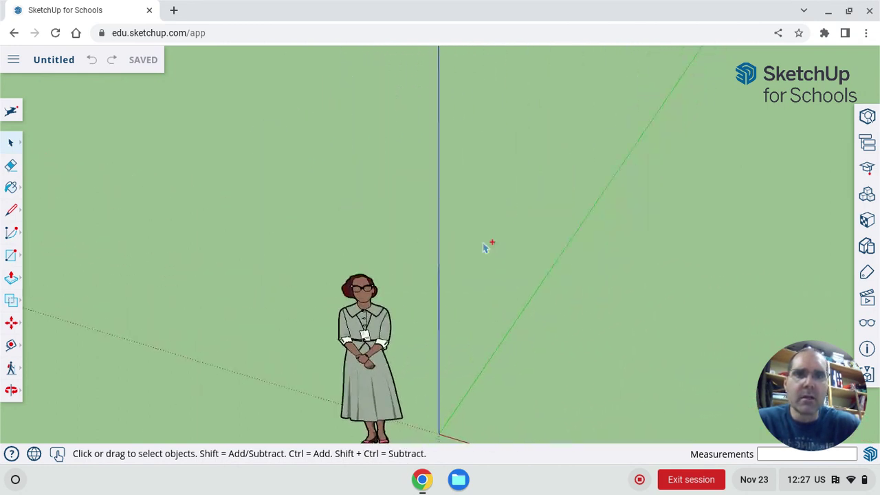
pyautogui.hscroll(-1, 485, 247)
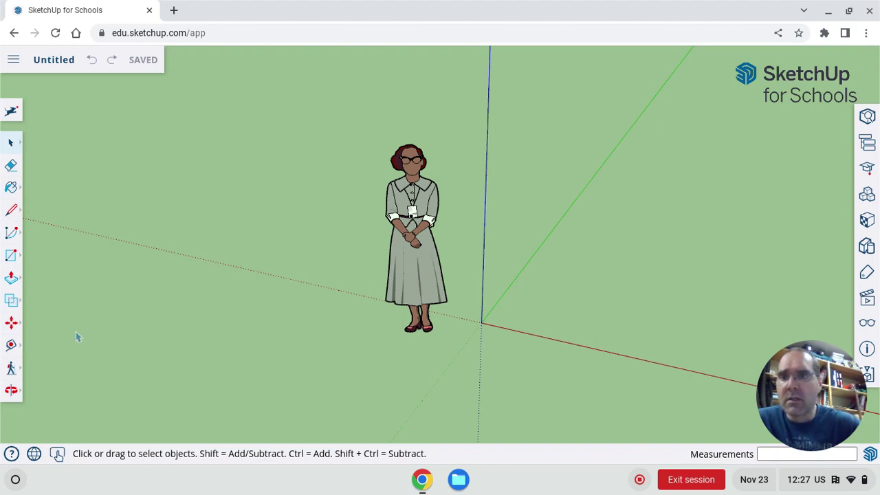
pyautogui.click(14, 394)
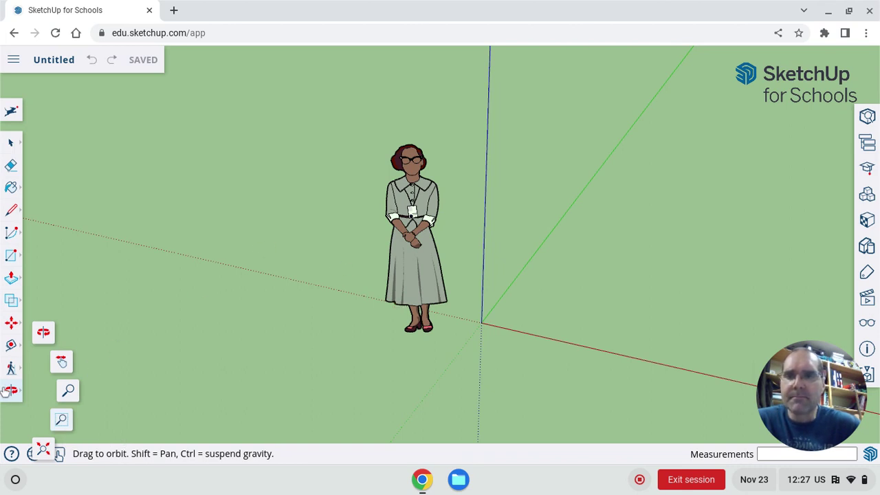
pyautogui.press('space')
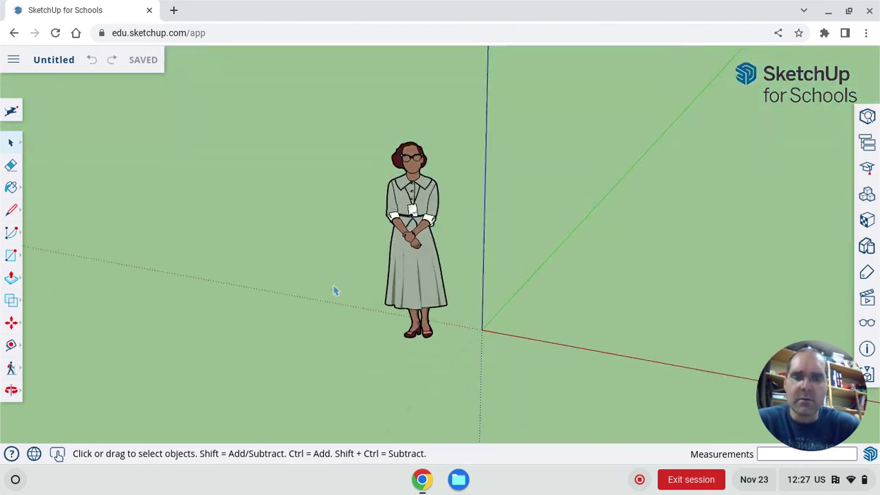
# Step: Zoom the view slightly and select the Line tool
pyautogui.scroll(-3, 335, 290)
pyautogui.scroll(3, 335, 290)
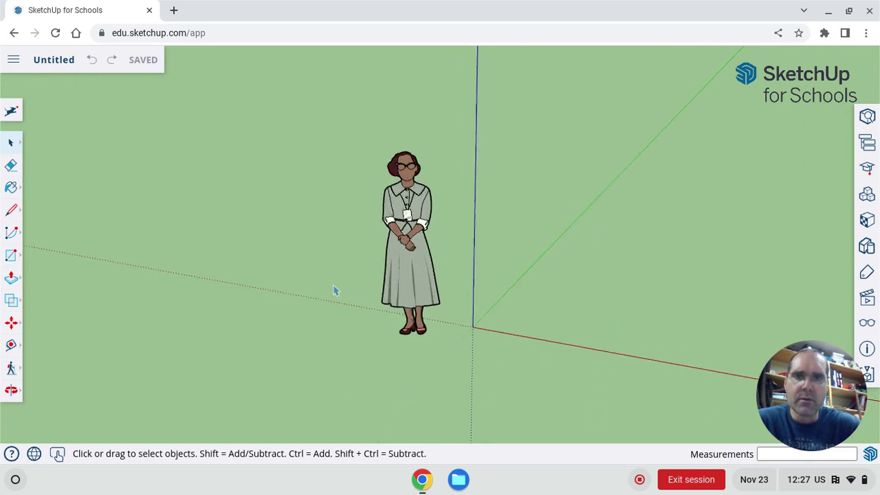
pyautogui.scroll(-1, 334, 291)
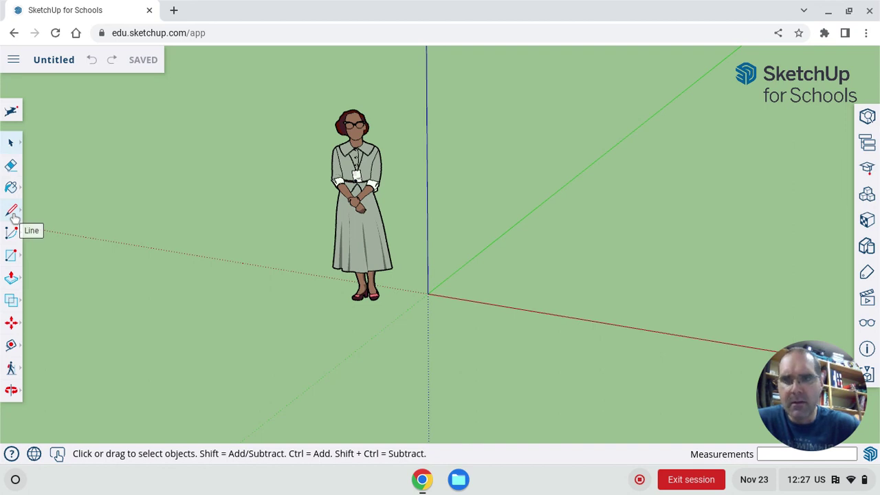
pyautogui.click(13, 215)
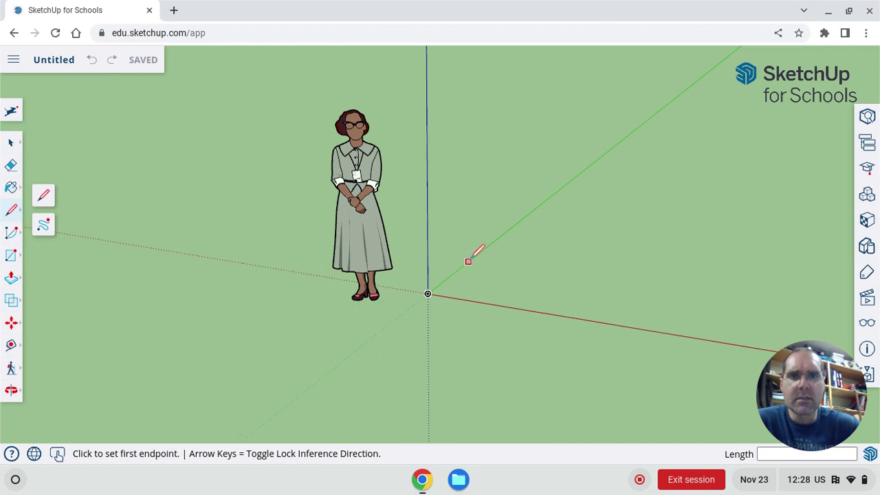
# Step: Draw a four-edge rectangle from the origin along the red and green axes, forming a face
pyautogui.moveTo(469, 255); pyautogui.dragTo(474, 252, button='middle')
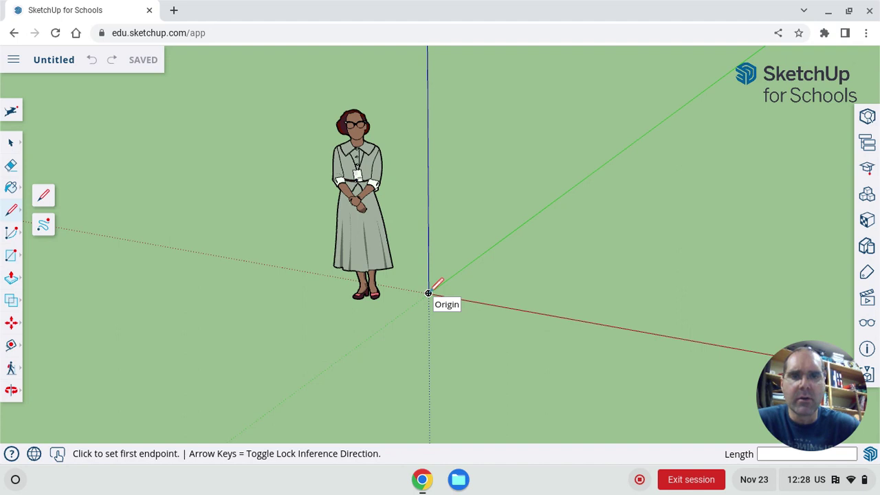
pyautogui.click(429, 293)
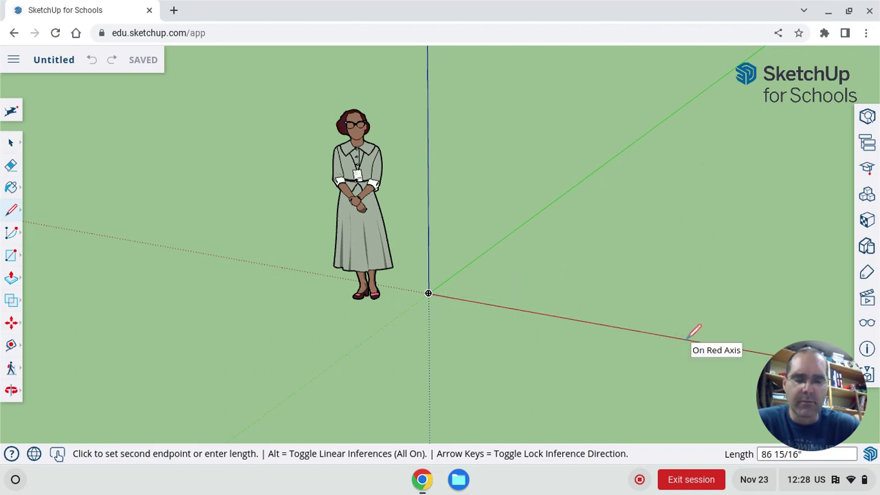
pyautogui.click(684, 339)
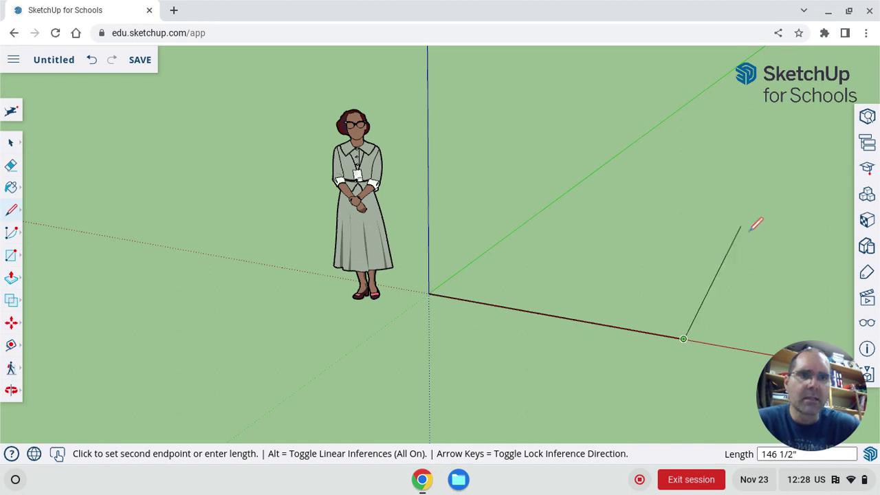
pyautogui.moveTo(757, 223); pyautogui.dragTo(763, 230, button='middle')
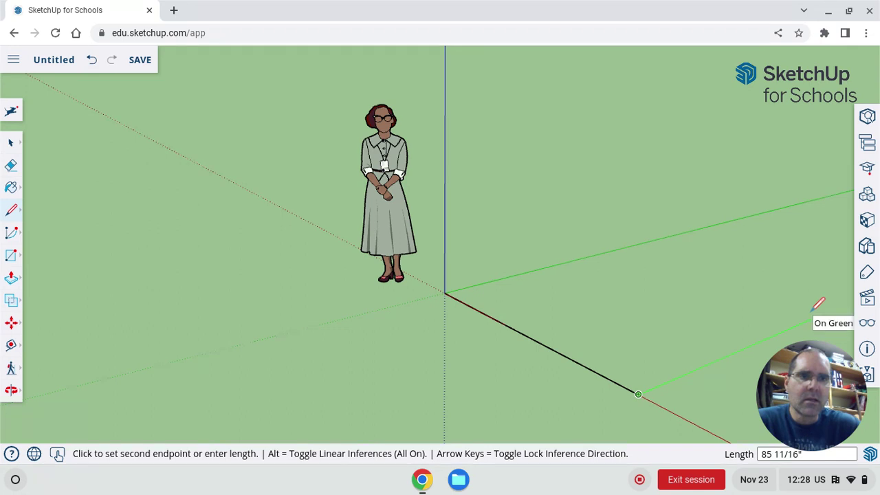
pyautogui.moveTo(818, 303); pyautogui.dragTo(818, 302, button='middle')
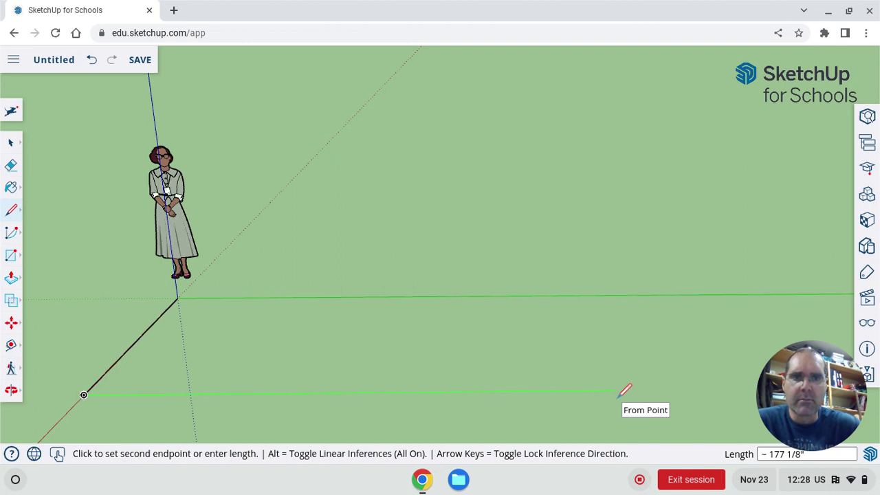
pyautogui.click(615, 390)
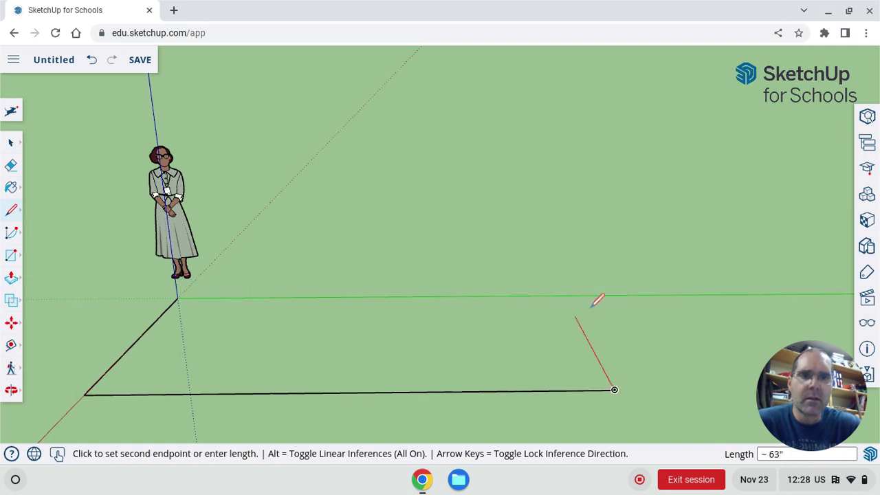
pyautogui.click(564, 296)
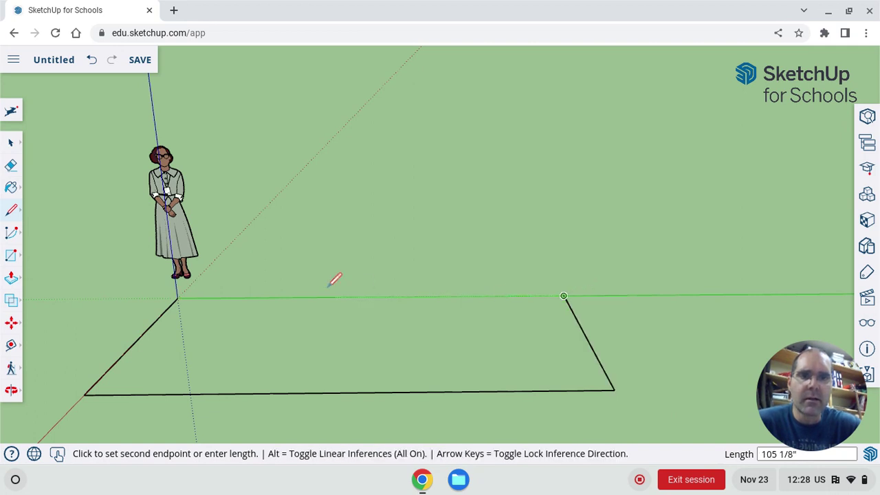
pyautogui.click(178, 297)
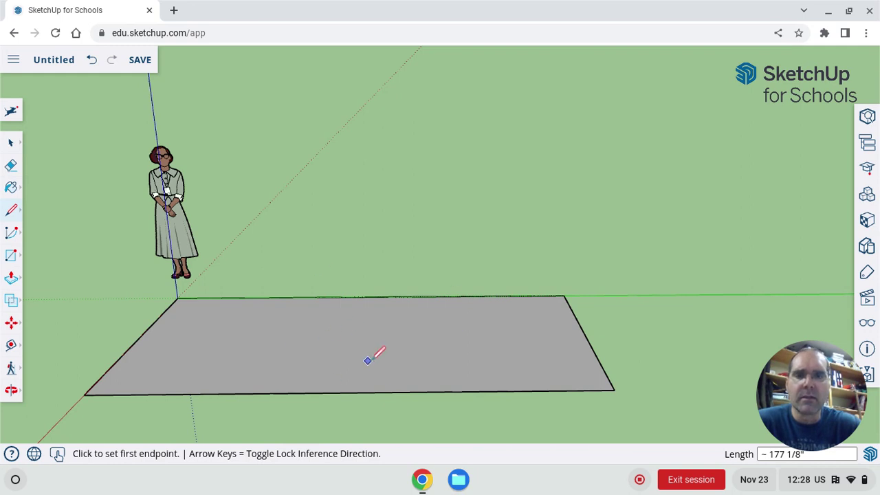
pyautogui.moveTo(372, 357); pyautogui.dragTo(290, 291, button='middle')
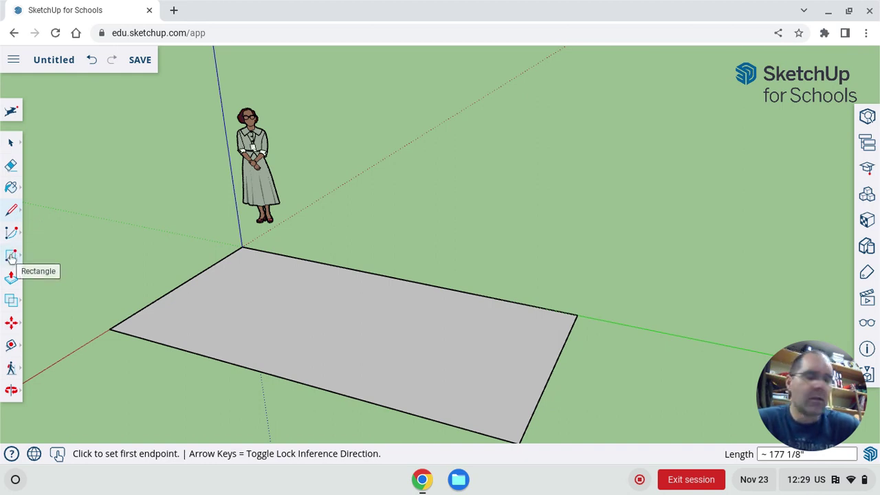
# Step: Draw a second rectangle, about 96 11/16" by 162 1/4", behind the first face
pyautogui.click(11, 255)
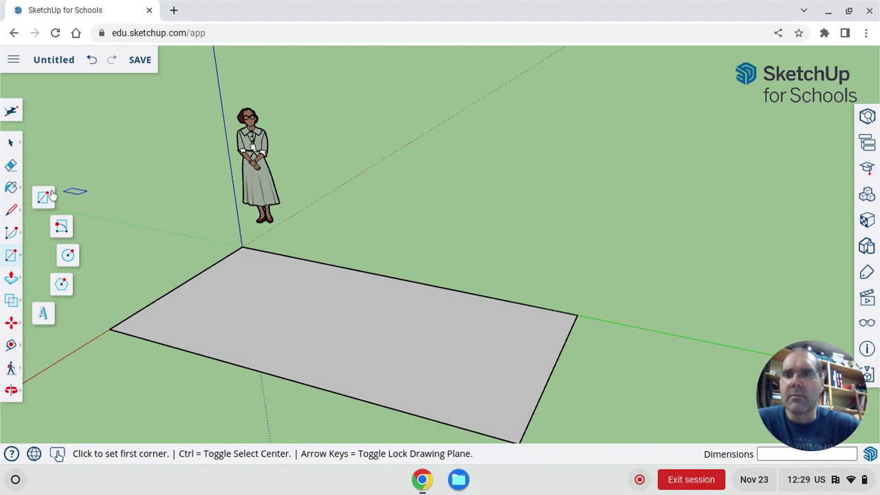
pyautogui.click(339, 187)
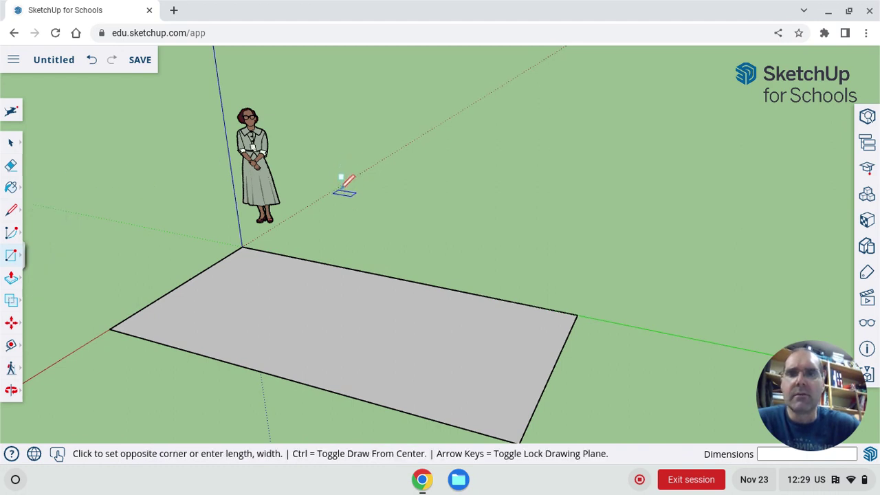
pyautogui.click(621, 176)
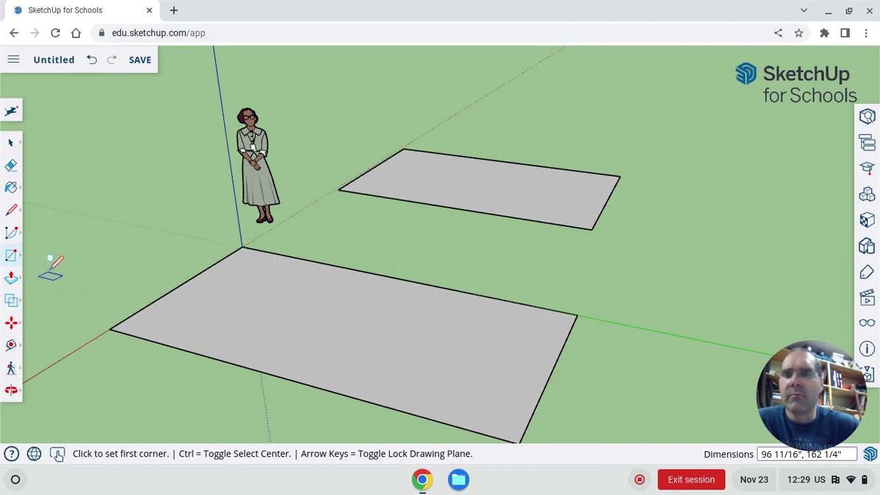
pyautogui.click(9, 280)
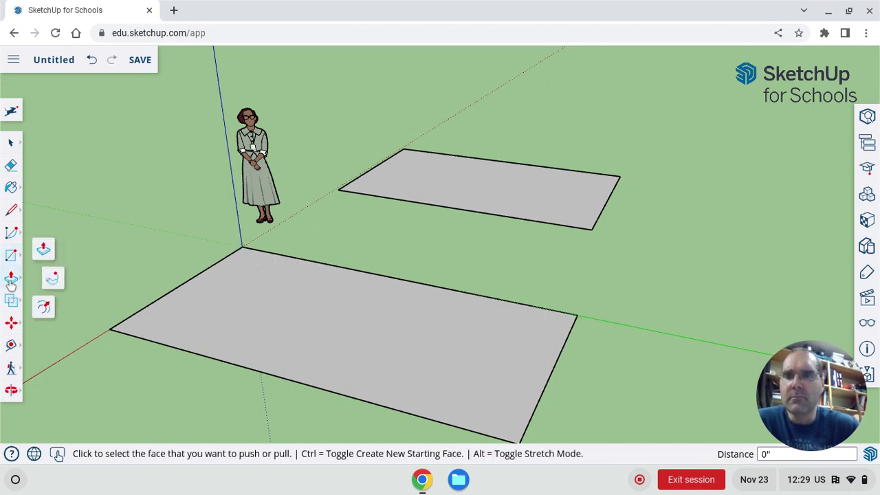
# Step: Extrude the front rectangle 16" high into a slab
pyautogui.click(320, 310)
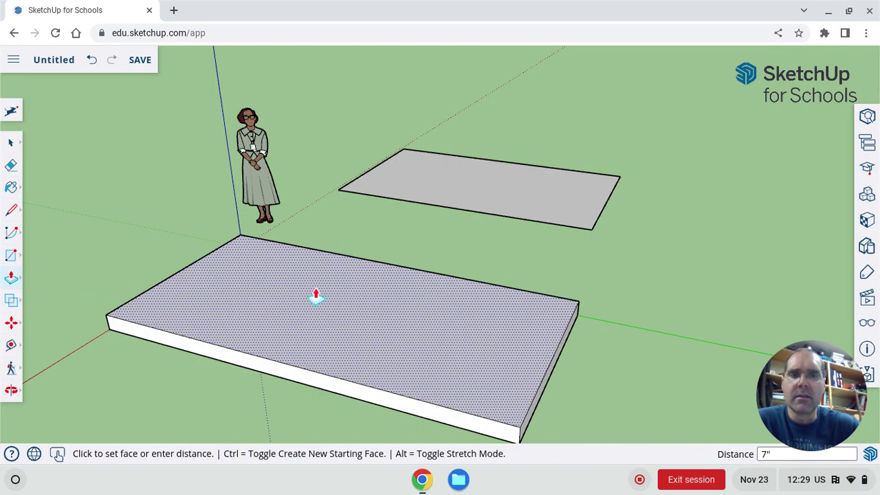
pyautogui.write('16')
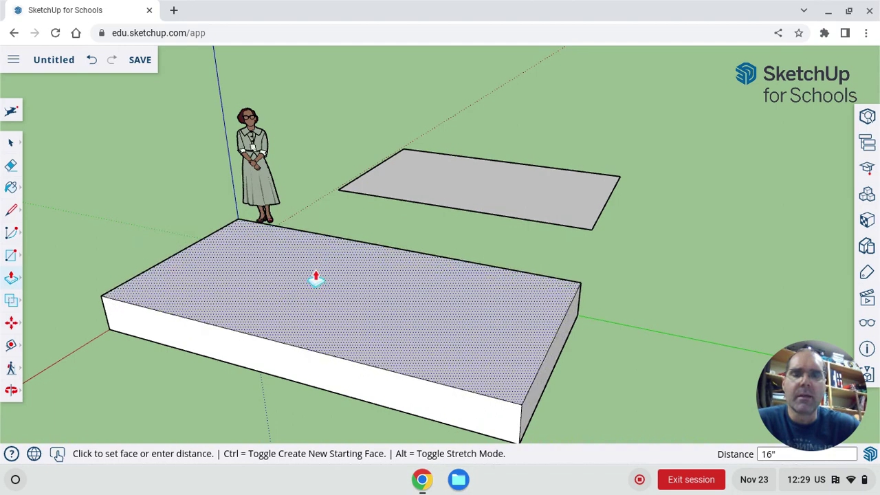
pyautogui.press('Return')
pyautogui.scroll(-3, 376, 270)
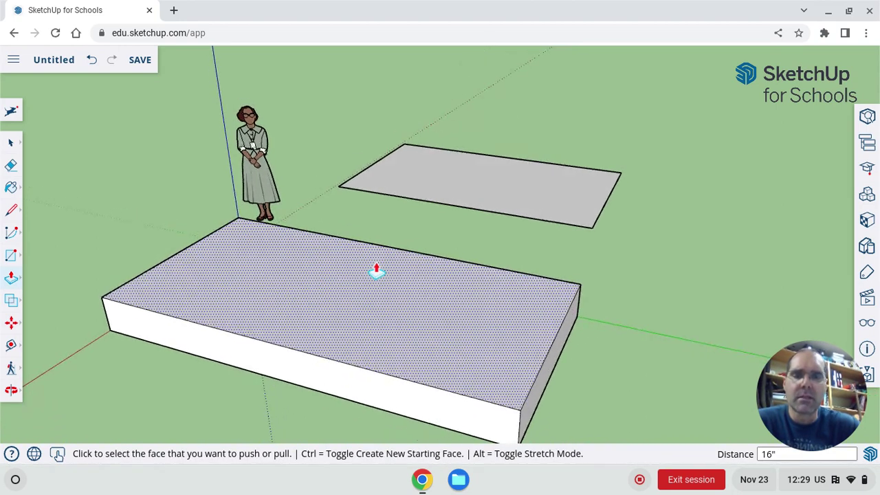
pyautogui.scroll(-3, 376, 270)
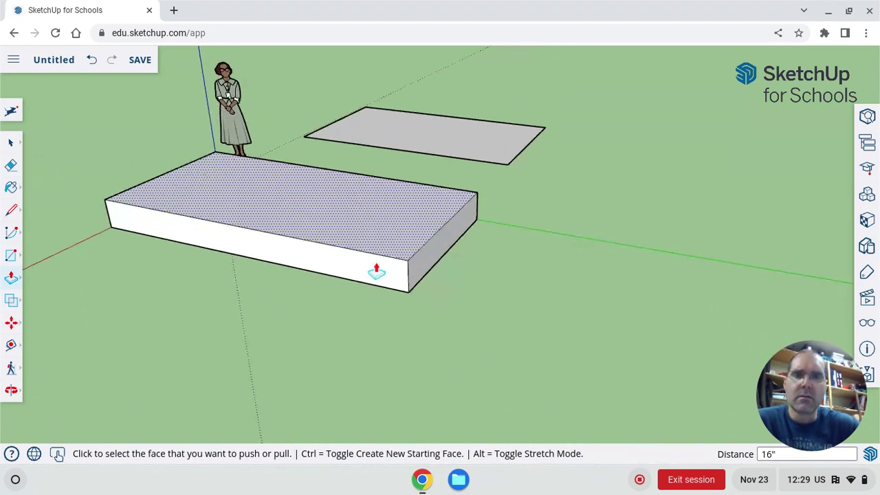
pyautogui.hscroll(2, 376, 270)
pyautogui.scroll(2, 376, 271)
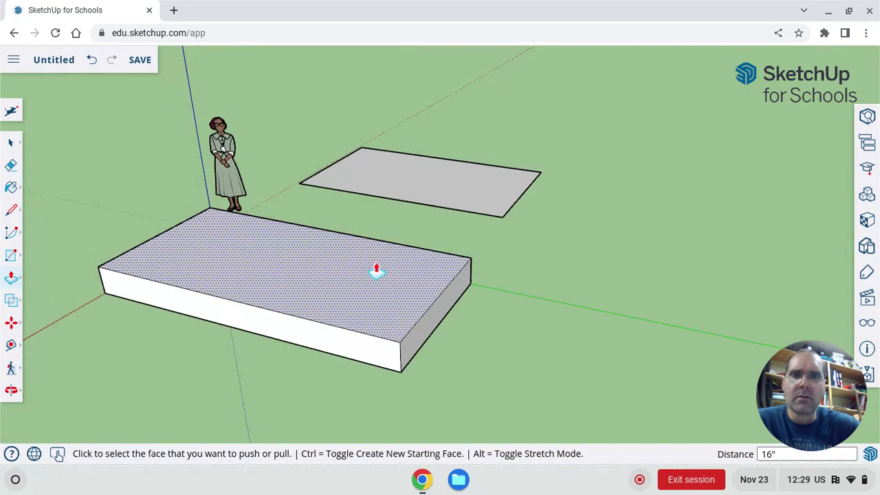
# Step: Shorten the slab to about half its length by pushing its end back
pyautogui.click(444, 320)
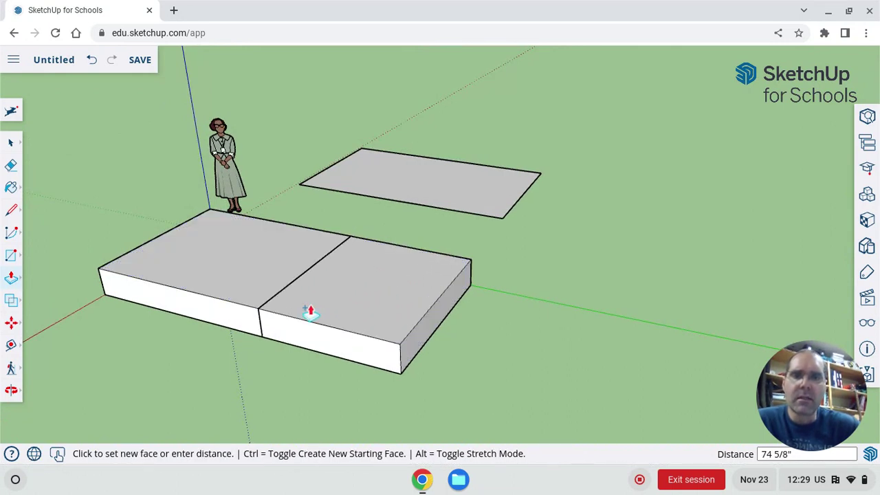
pyautogui.click(346, 300)
pyautogui.click(346, 301)
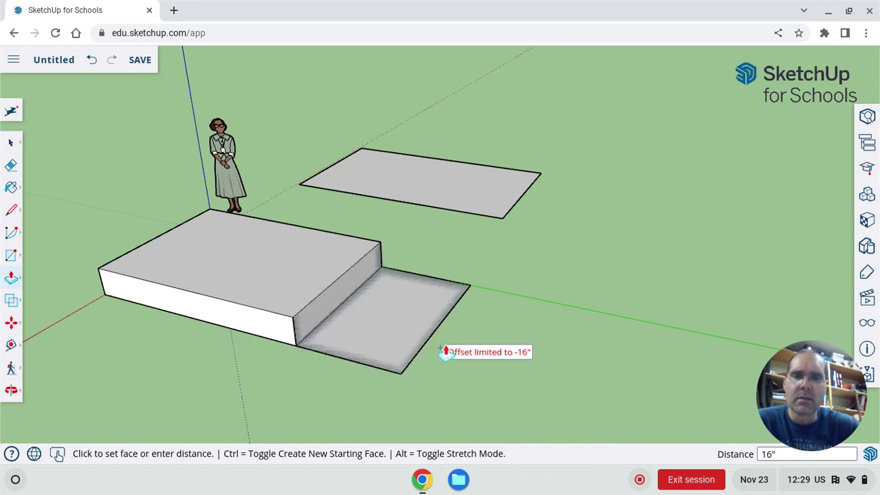
pyautogui.click(395, 336)
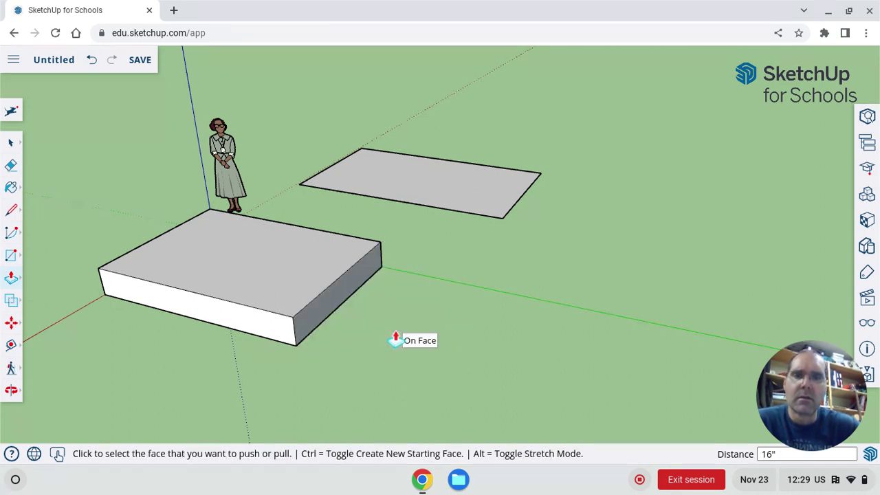
pyautogui.click(336, 305)
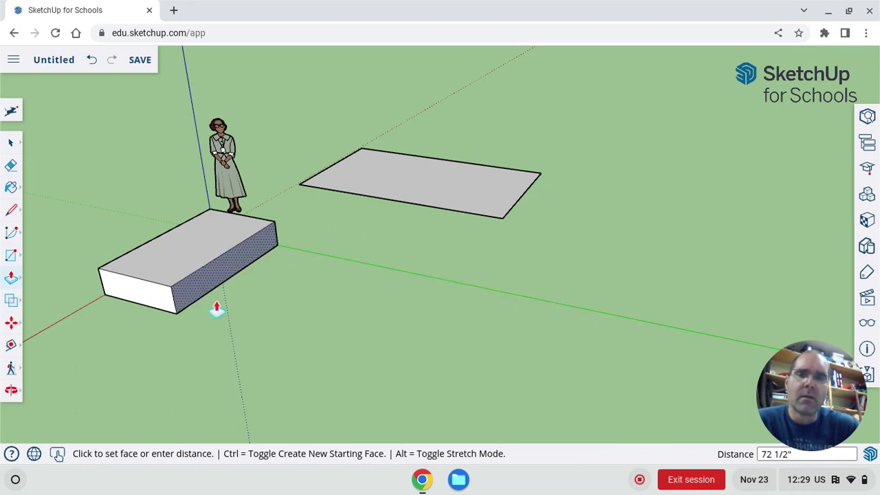
pyautogui.click(234, 269)
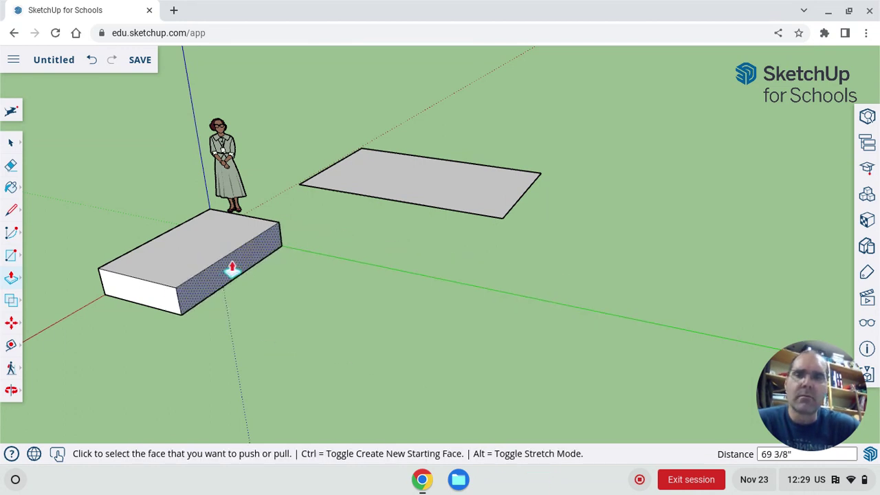
# Step: Split the slab's top face with a line and raise the front part 23 1/2"
pyautogui.press('l')
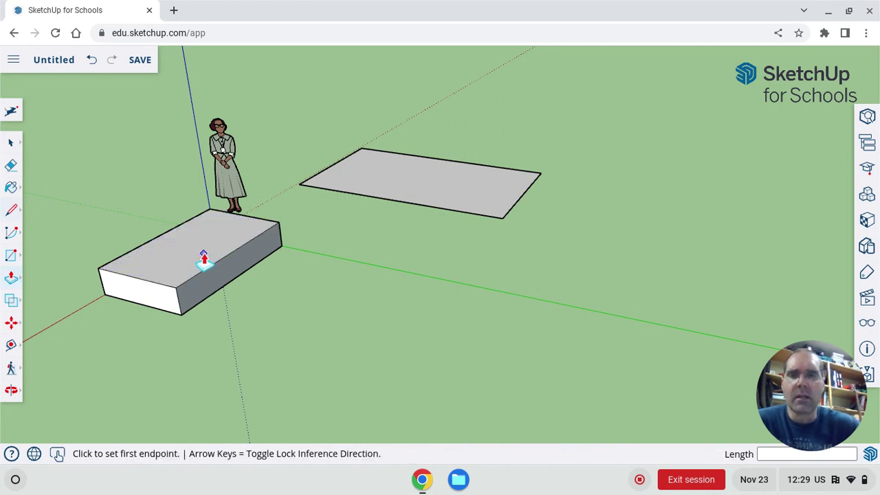
pyautogui.click(220, 258)
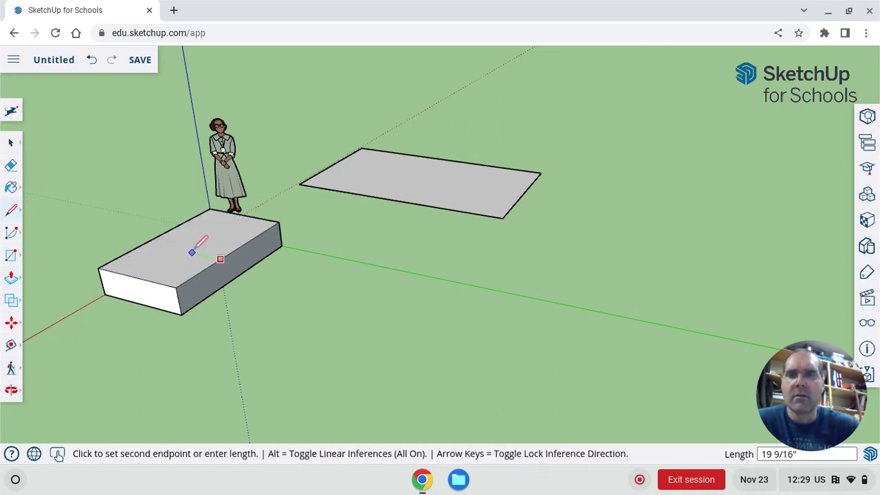
pyautogui.click(162, 234)
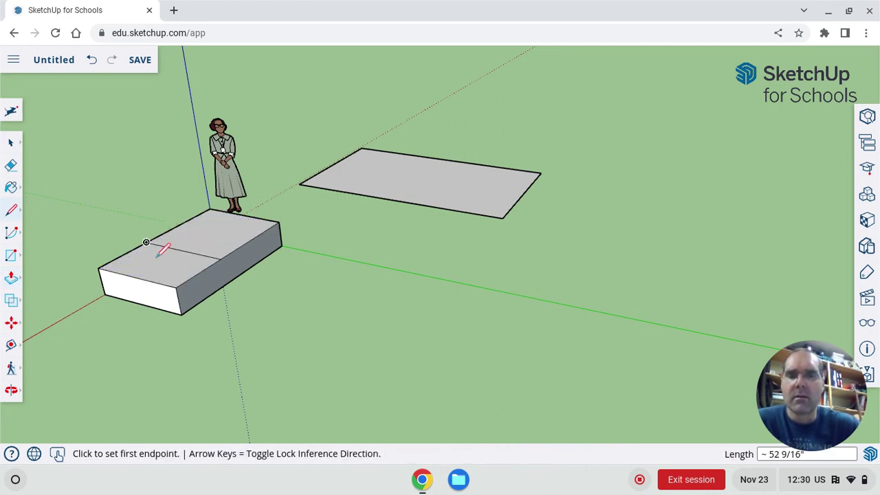
pyautogui.press('o')
pyautogui.press('p')
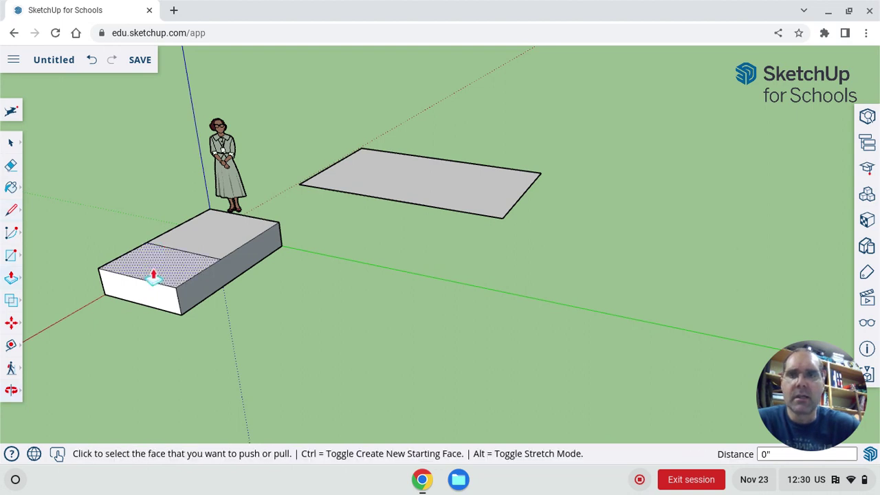
pyautogui.click(154, 276)
pyautogui.click(141, 237)
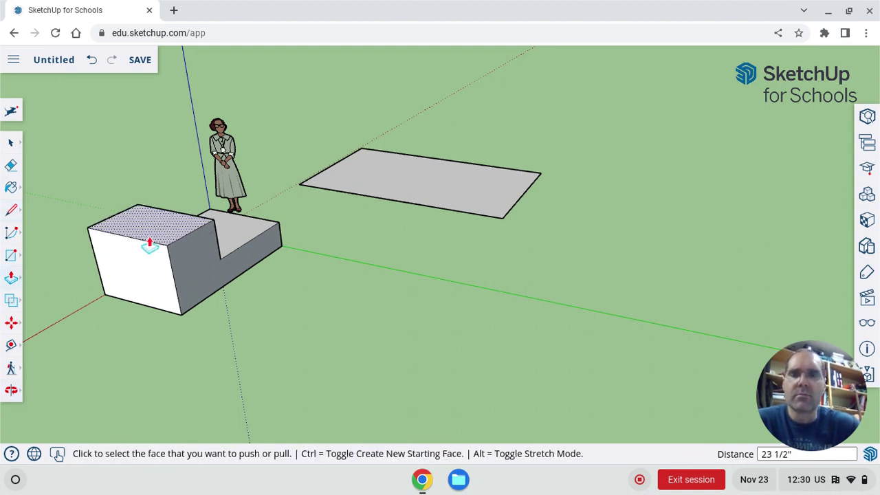
# Step: Pull the block's side face outward and extrude the second rectangle into a box
pyautogui.click(183, 265)
pyautogui.click(294, 296)
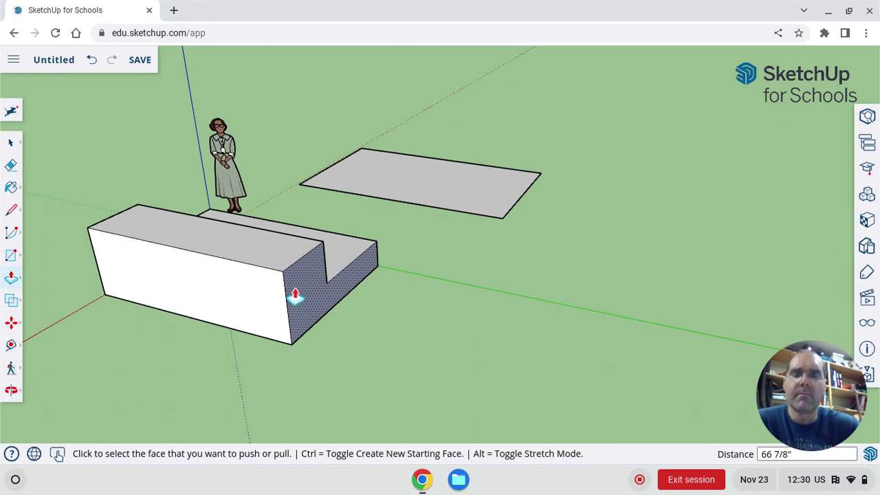
pyautogui.click(444, 206)
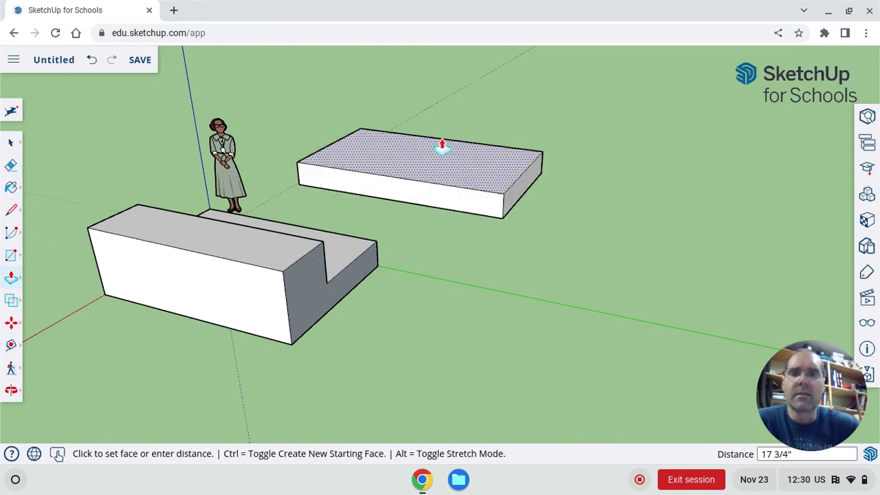
pyautogui.click(442, 143)
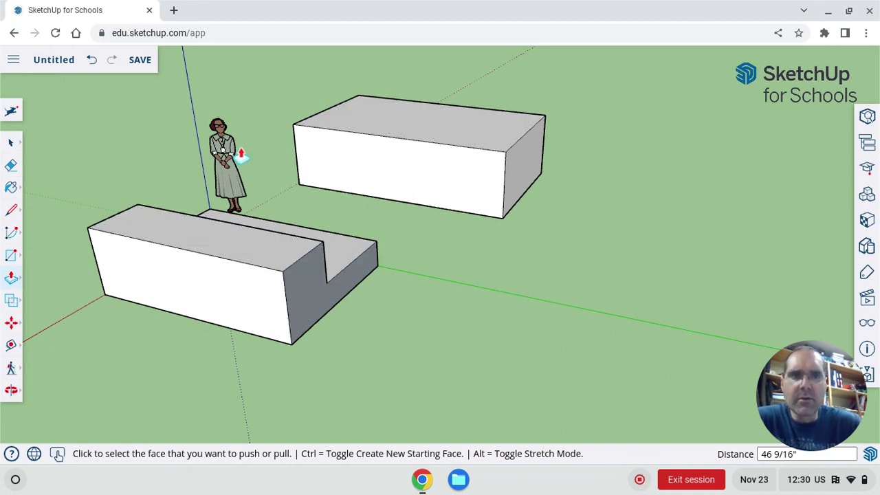
# Step: Save the model to My Drive as 'sketch up # 1'
pyautogui.click(140, 60)
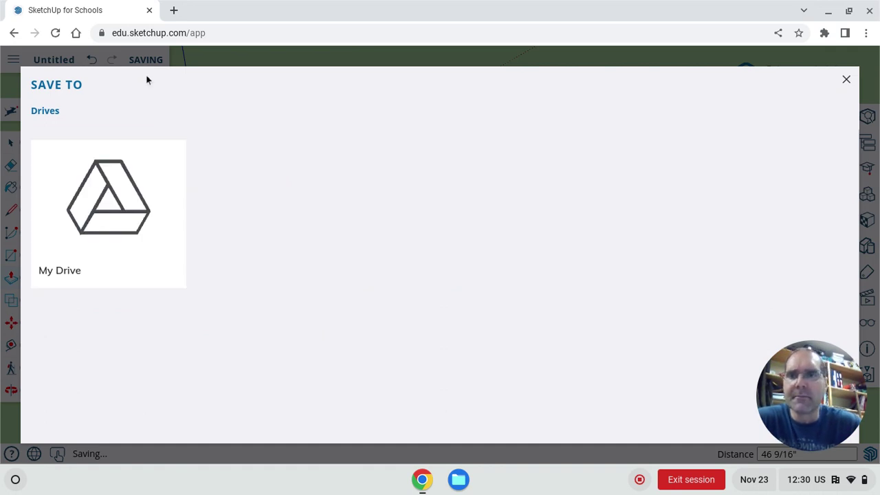
pyautogui.click(105, 209)
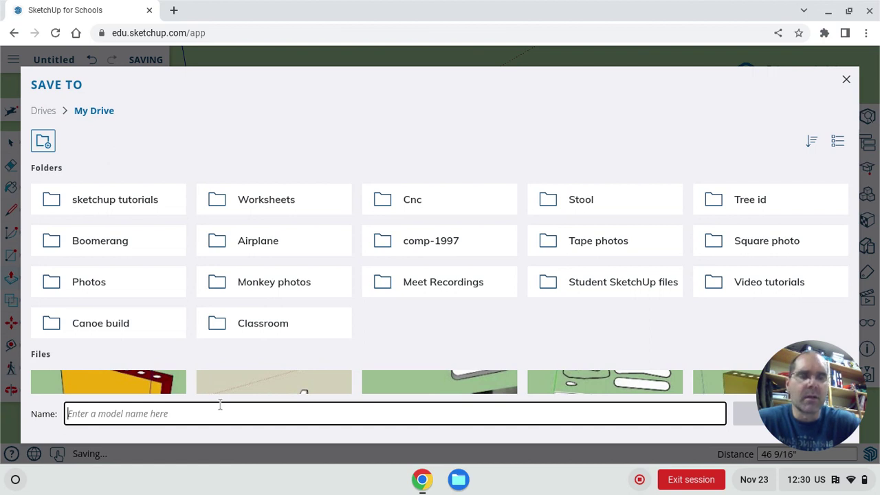
pyautogui.write('sketch up # 1')
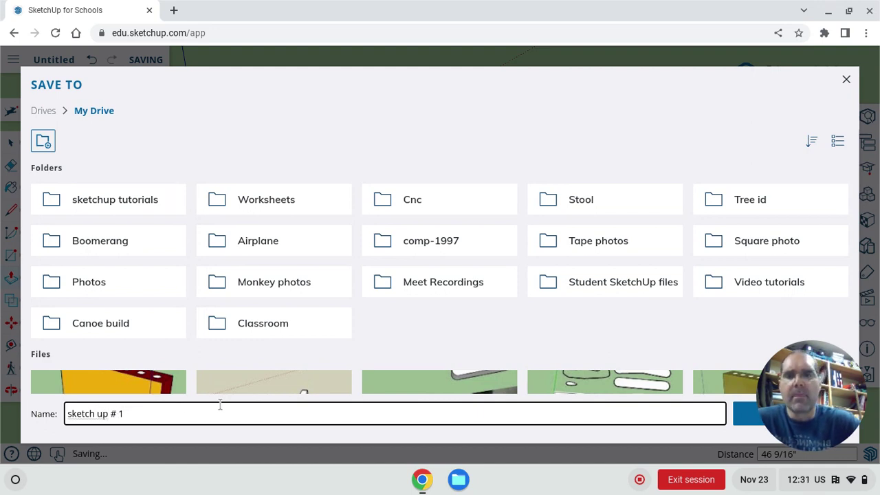
pyautogui.click(743, 417)
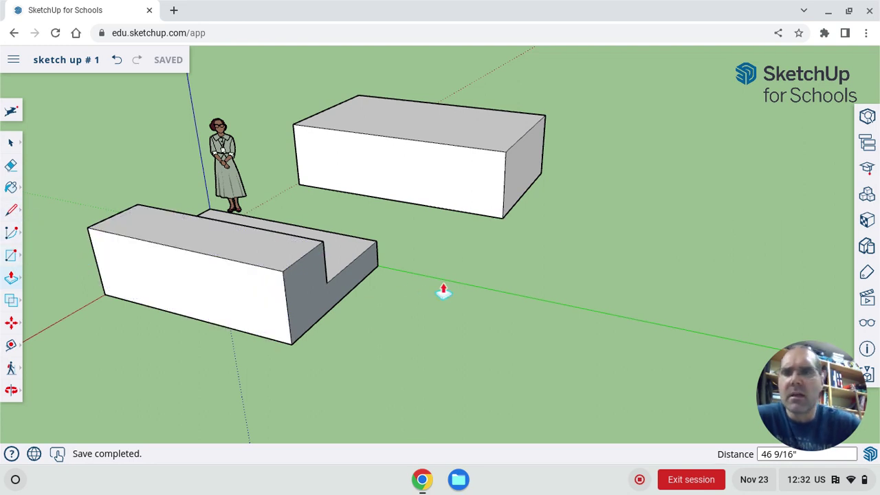
# Step: Offset the tall block's front face twice, creating two nested inset outlines
pyautogui.click(19, 281)
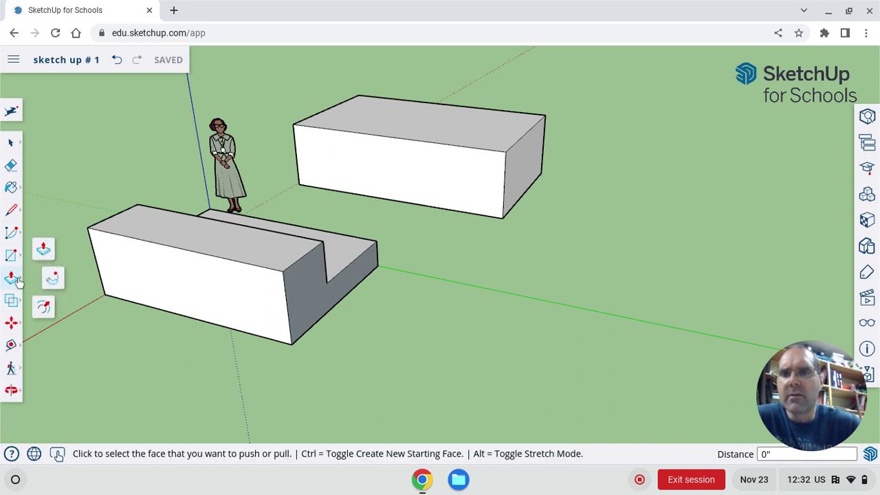
pyautogui.click(46, 312)
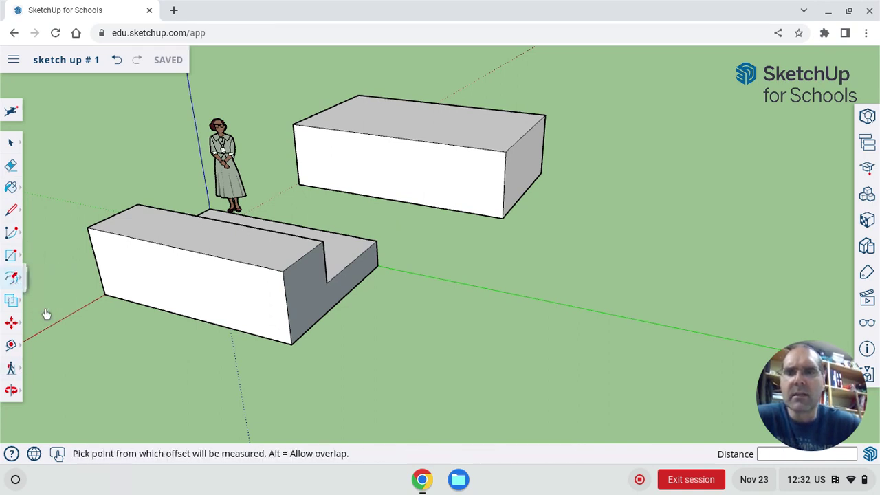
pyautogui.click(179, 250)
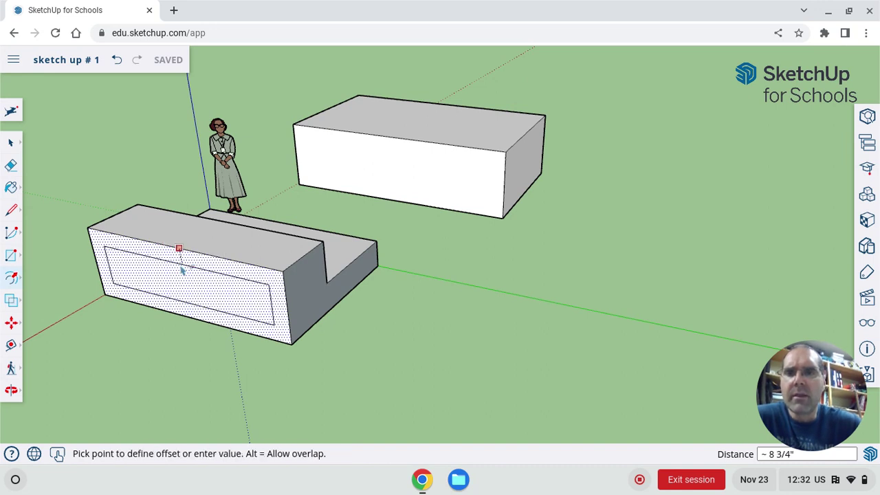
pyautogui.click(182, 269)
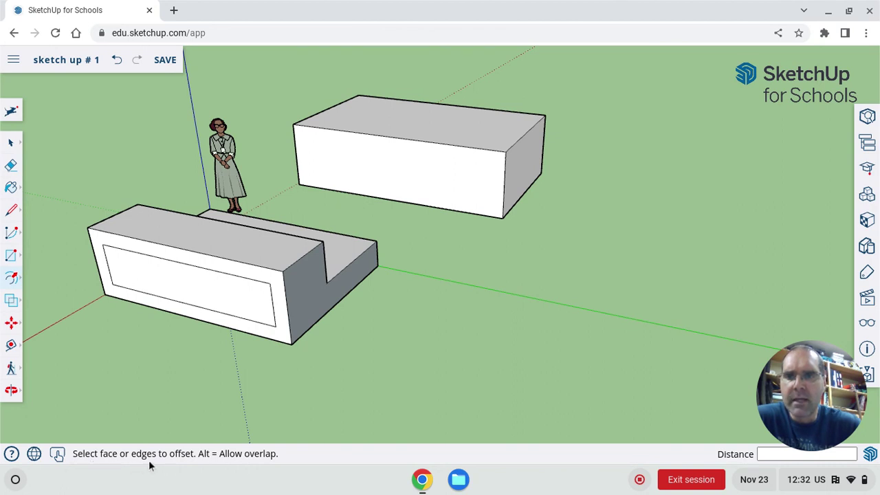
pyautogui.click(197, 303)
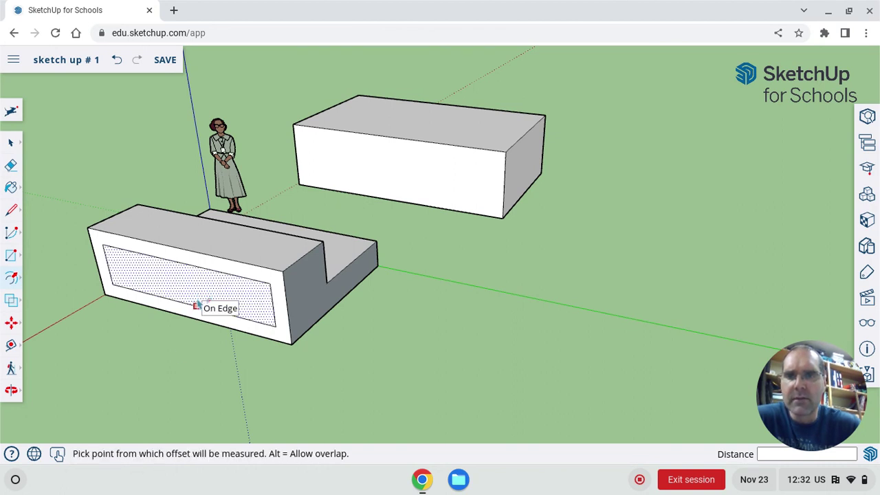
pyautogui.click(197, 304)
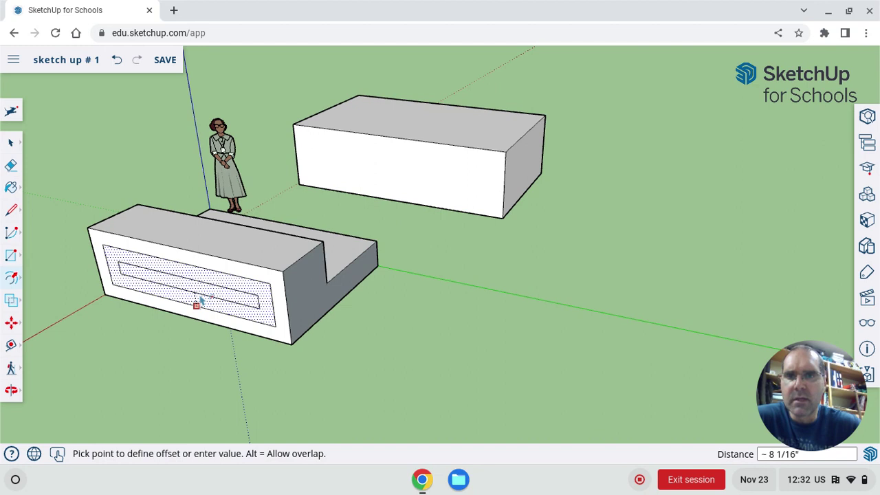
pyautogui.click(198, 301)
# Step: Push the ring between the two outlines back into the block to recess it
pyautogui.press('p')
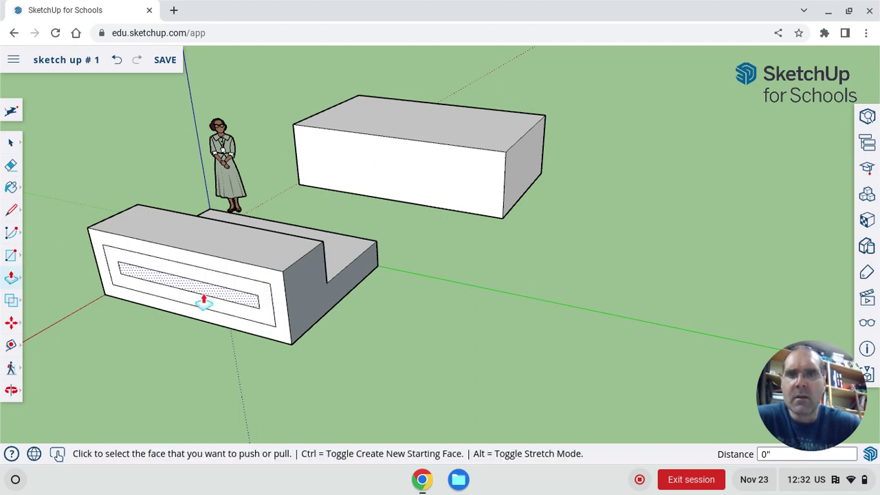
pyautogui.click(209, 309)
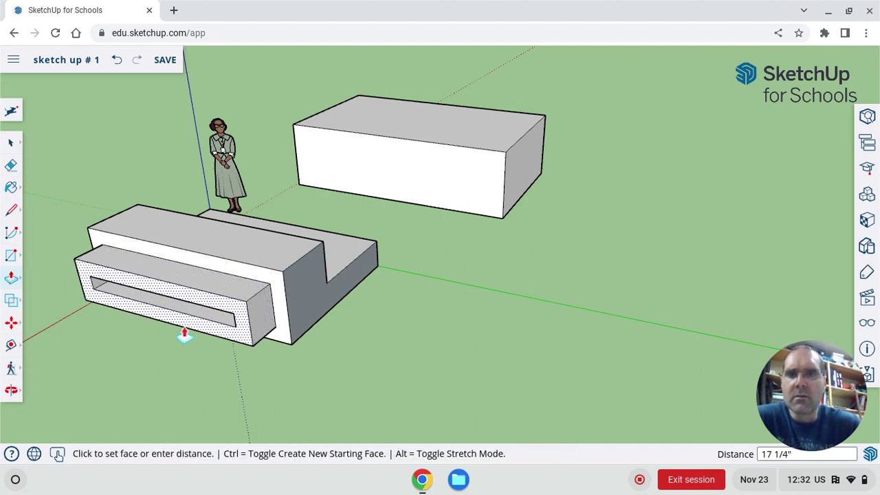
pyautogui.click(235, 293)
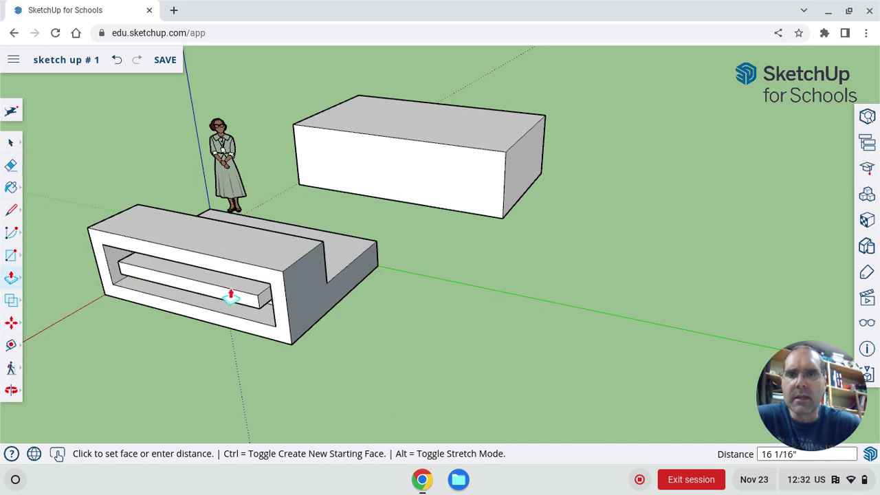
pyautogui.click(213, 304)
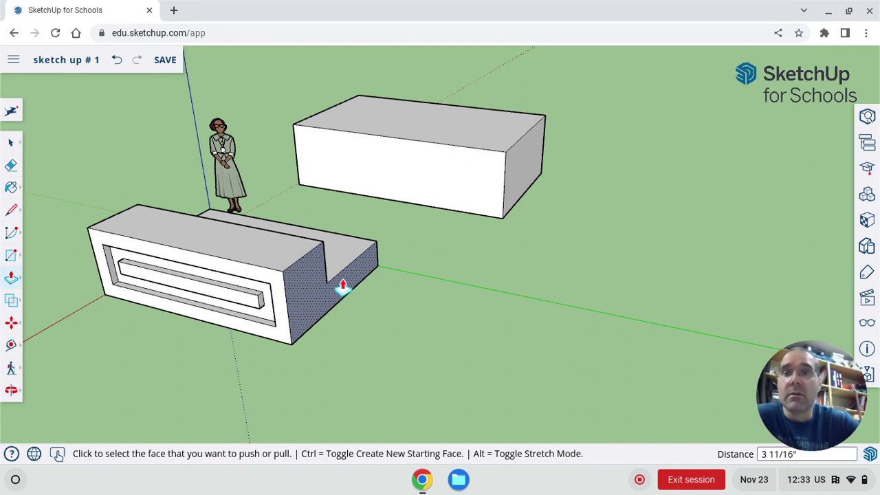
# Step: Save the 'sketch up # 1' model with its recessed front panel
pyautogui.click(173, 69)
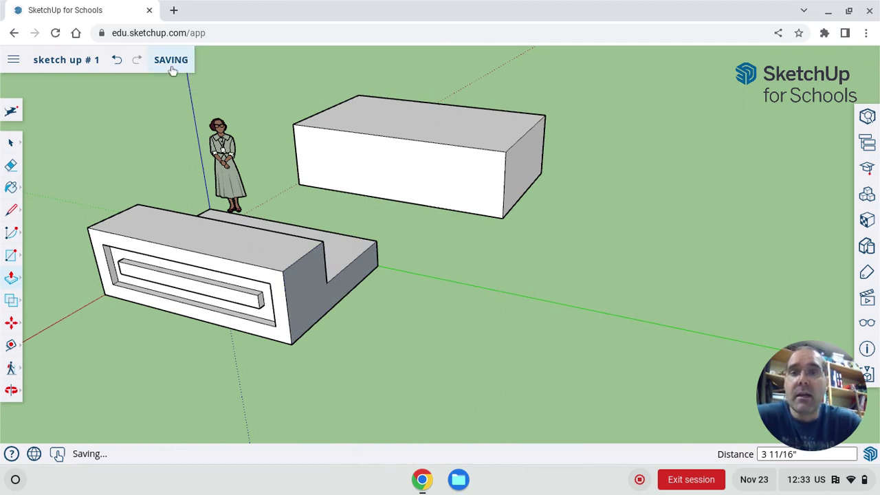